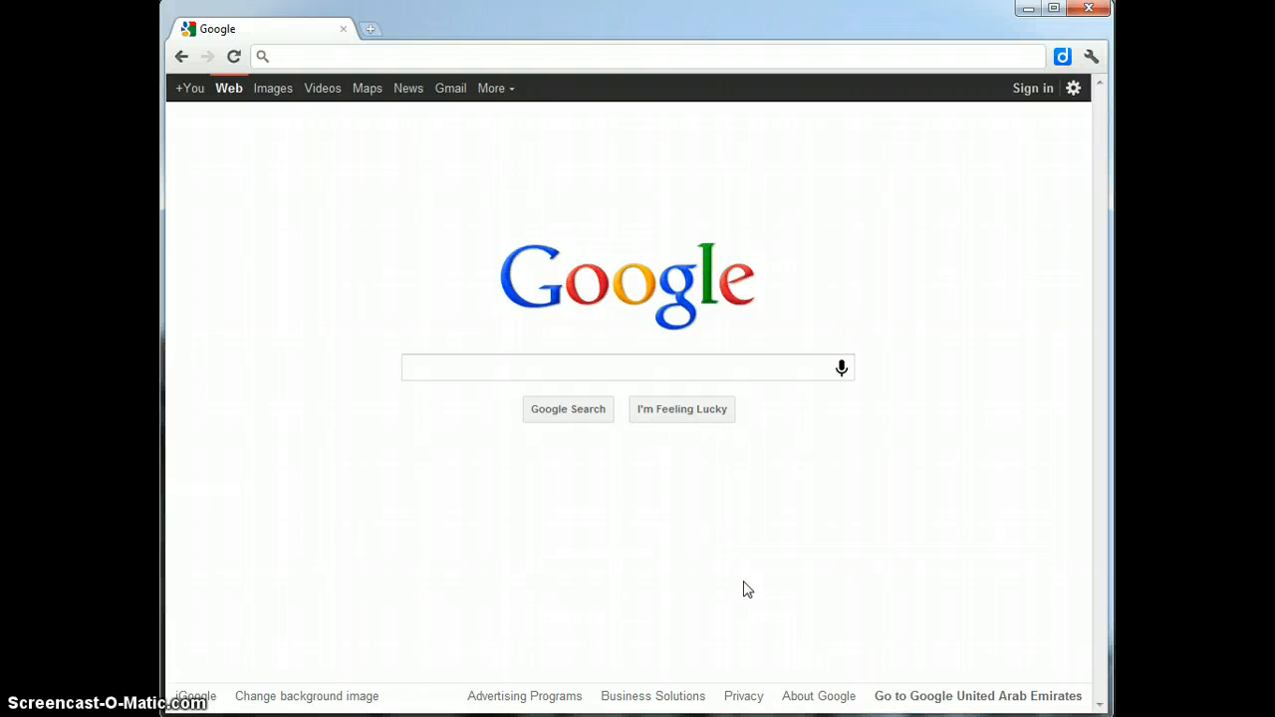
pyautogui.click(749, 598)
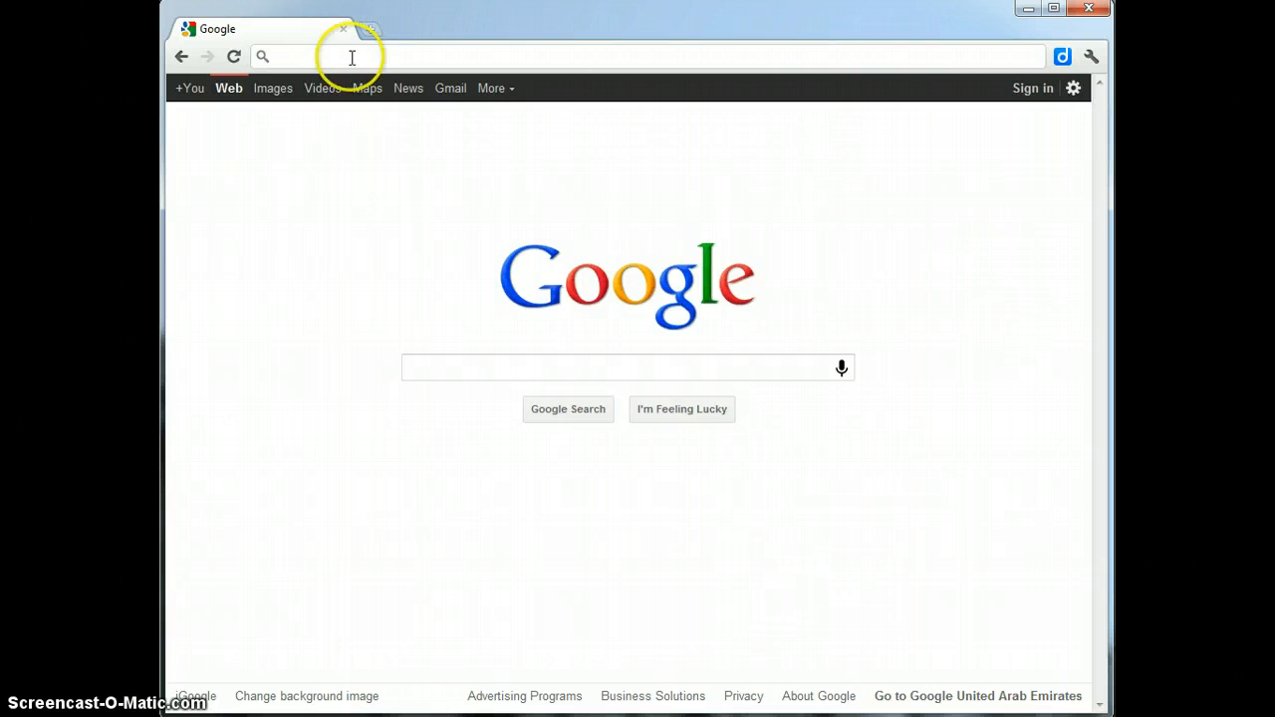
pyautogui.click(312, 59)
pyautogui.write('www.')
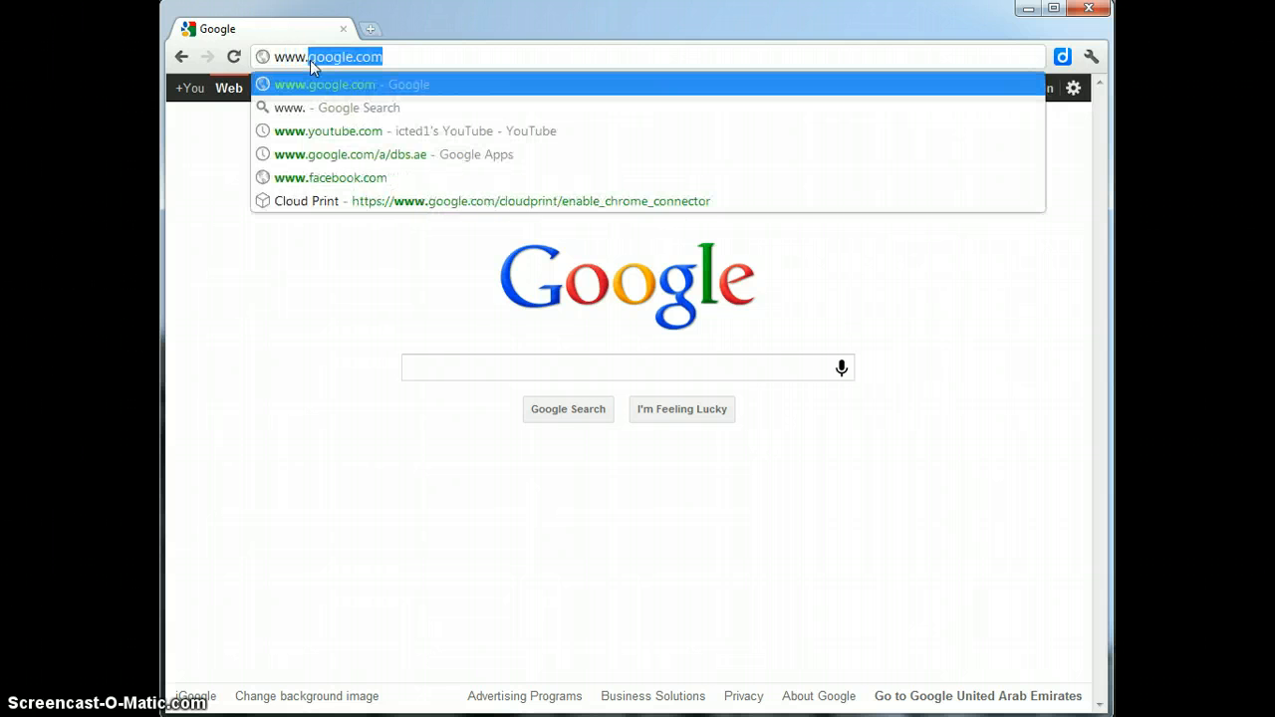
pyautogui.write('av')
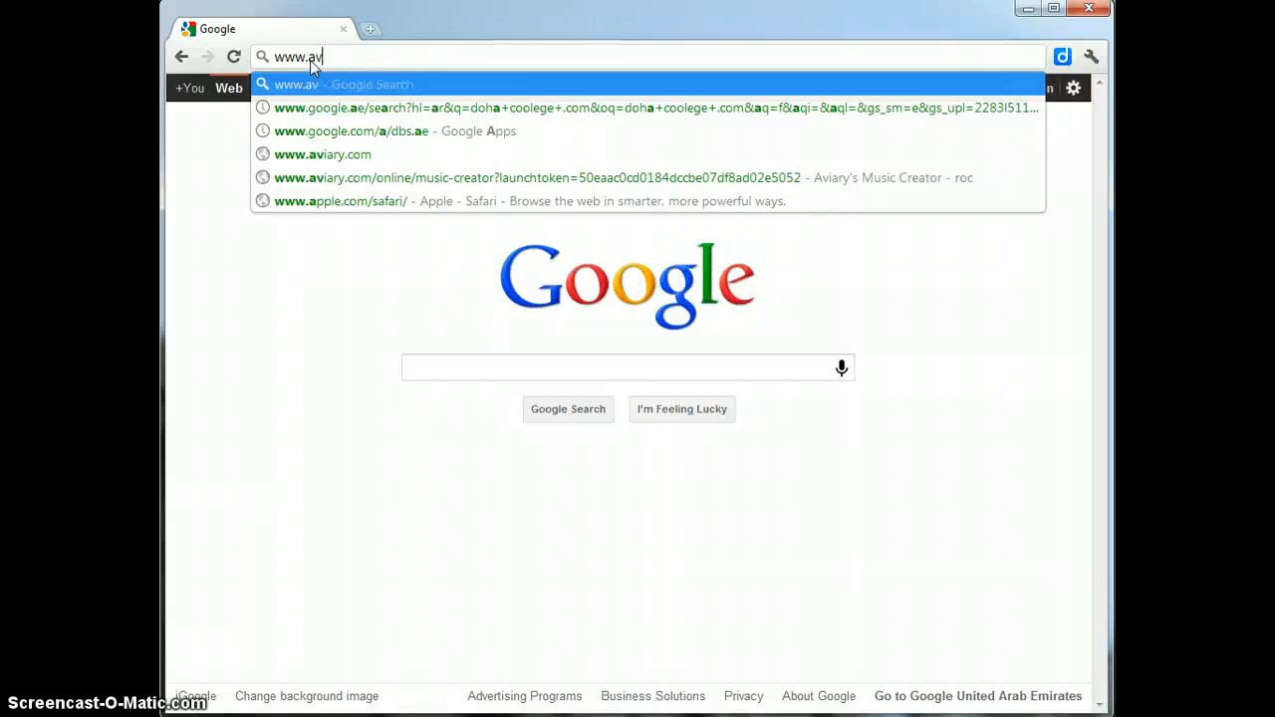
pyautogui.write('iary')
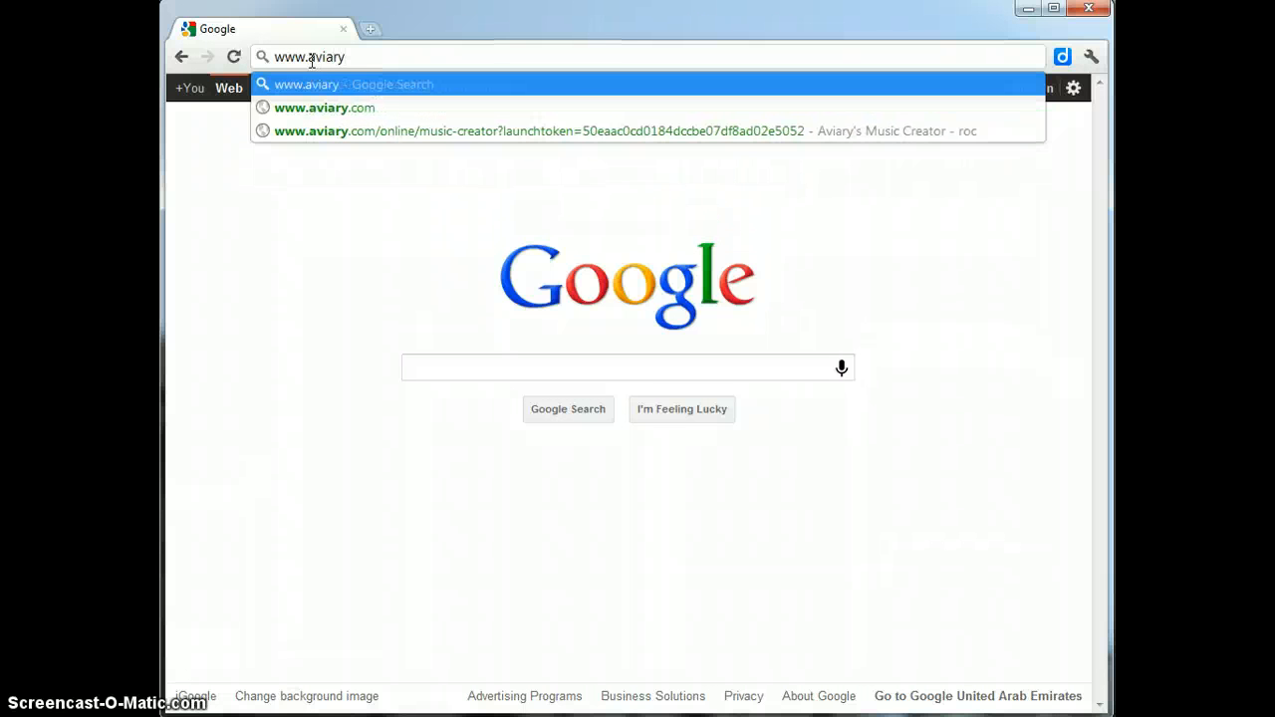
pyautogui.write('ed')
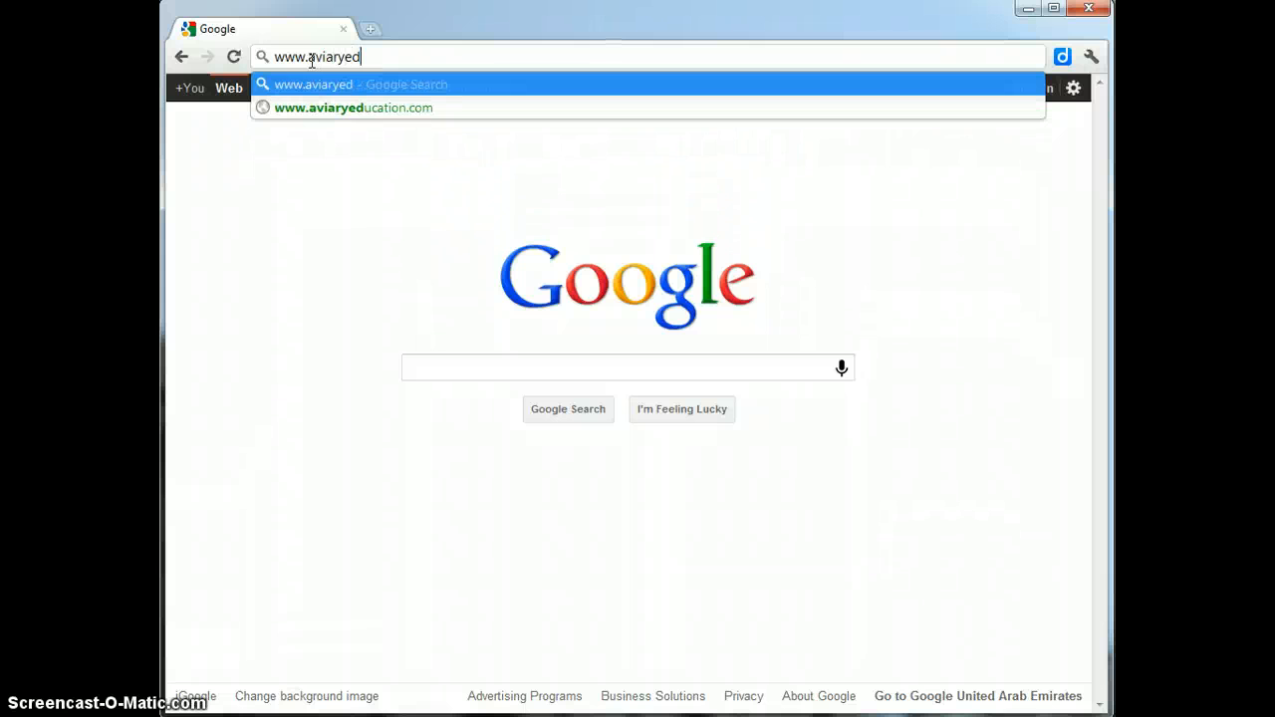
pyautogui.write('ucation')
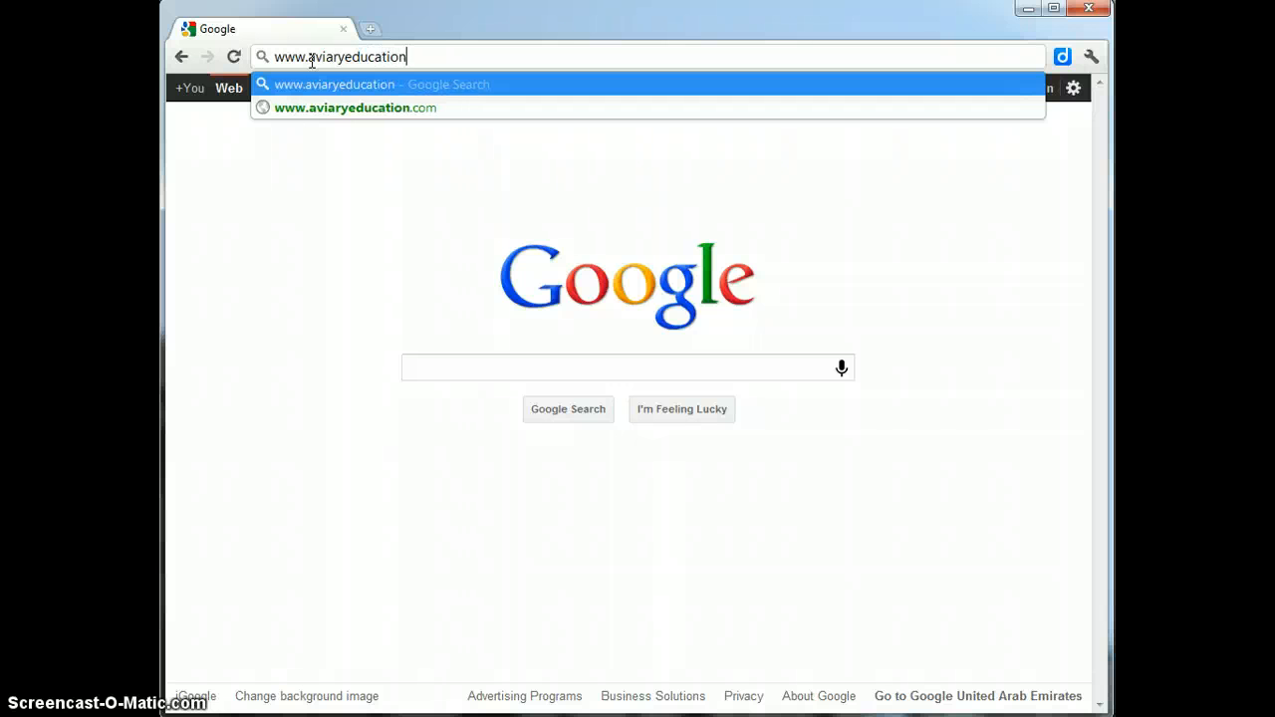
pyautogui.write('.com/')
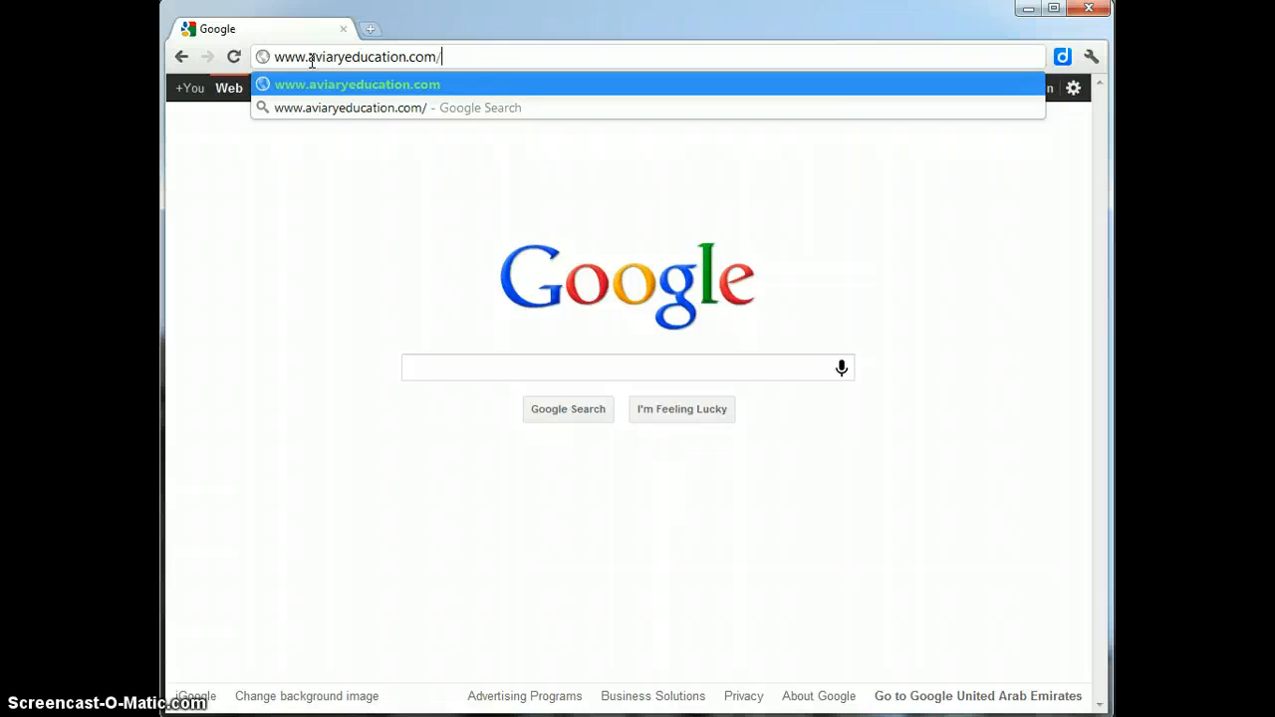
pyautogui.write('DubaiBr')
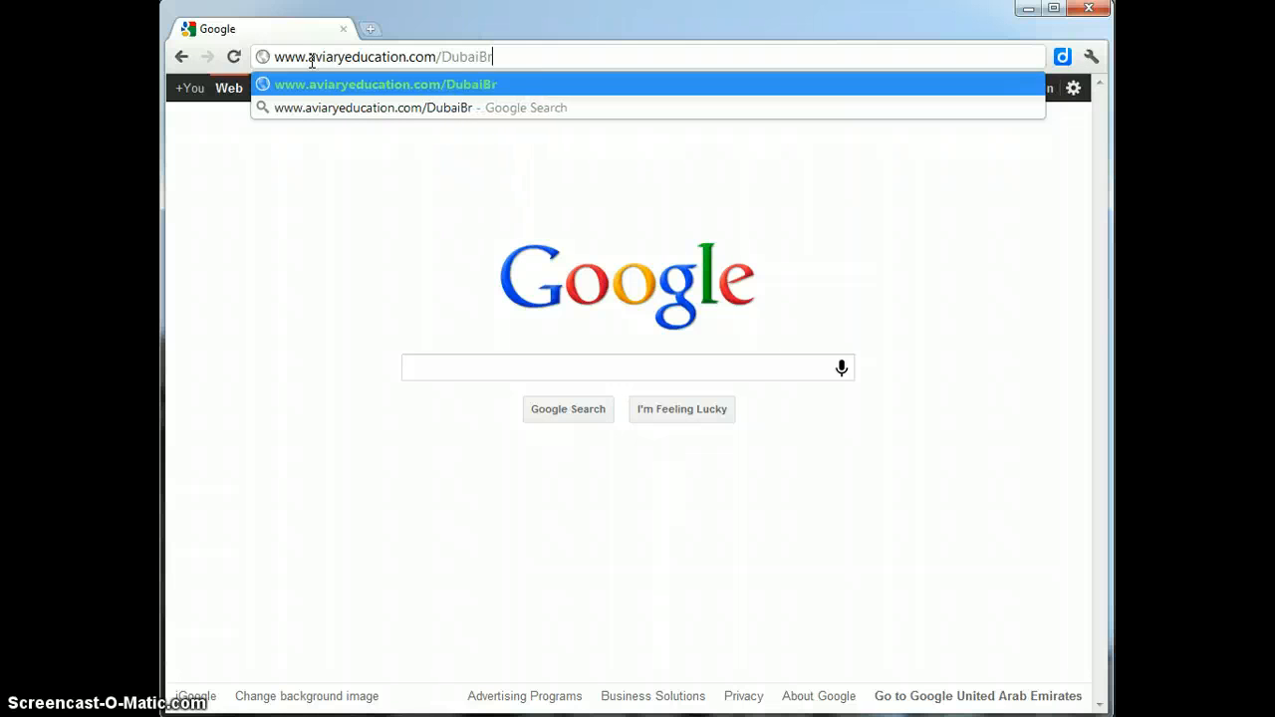
pyautogui.write('itishSchool')
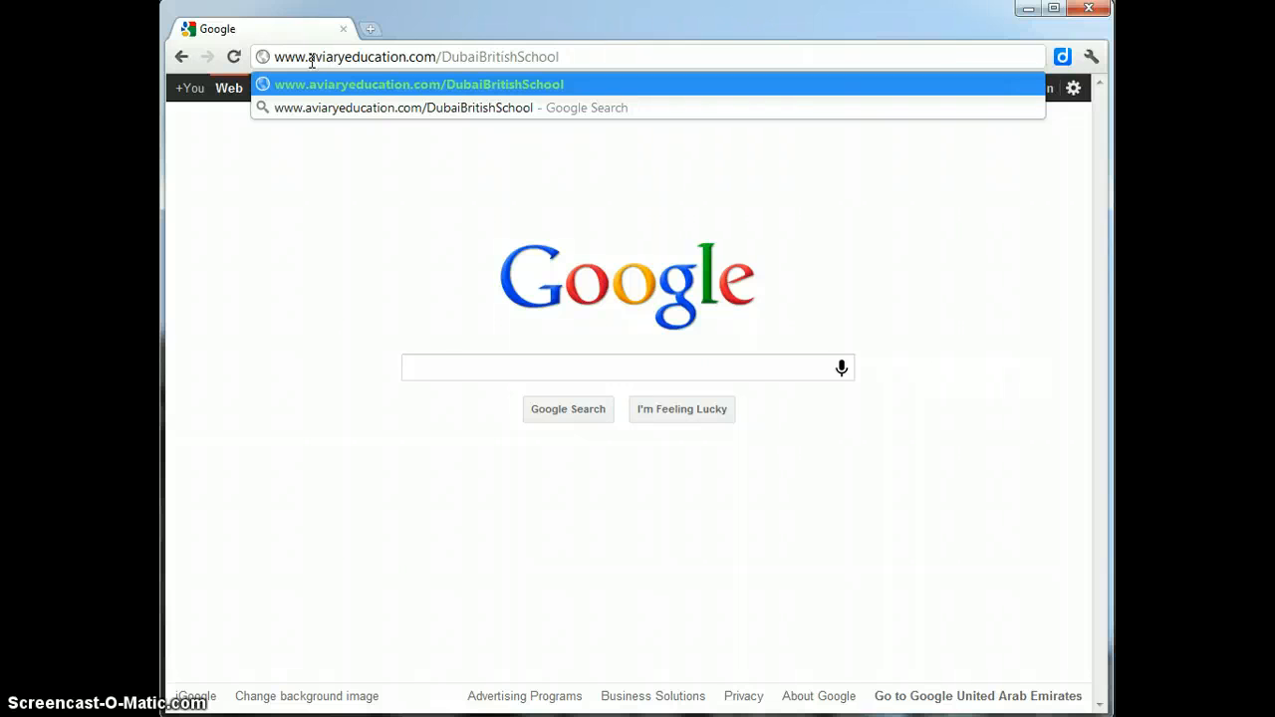
pyautogui.write('/login')
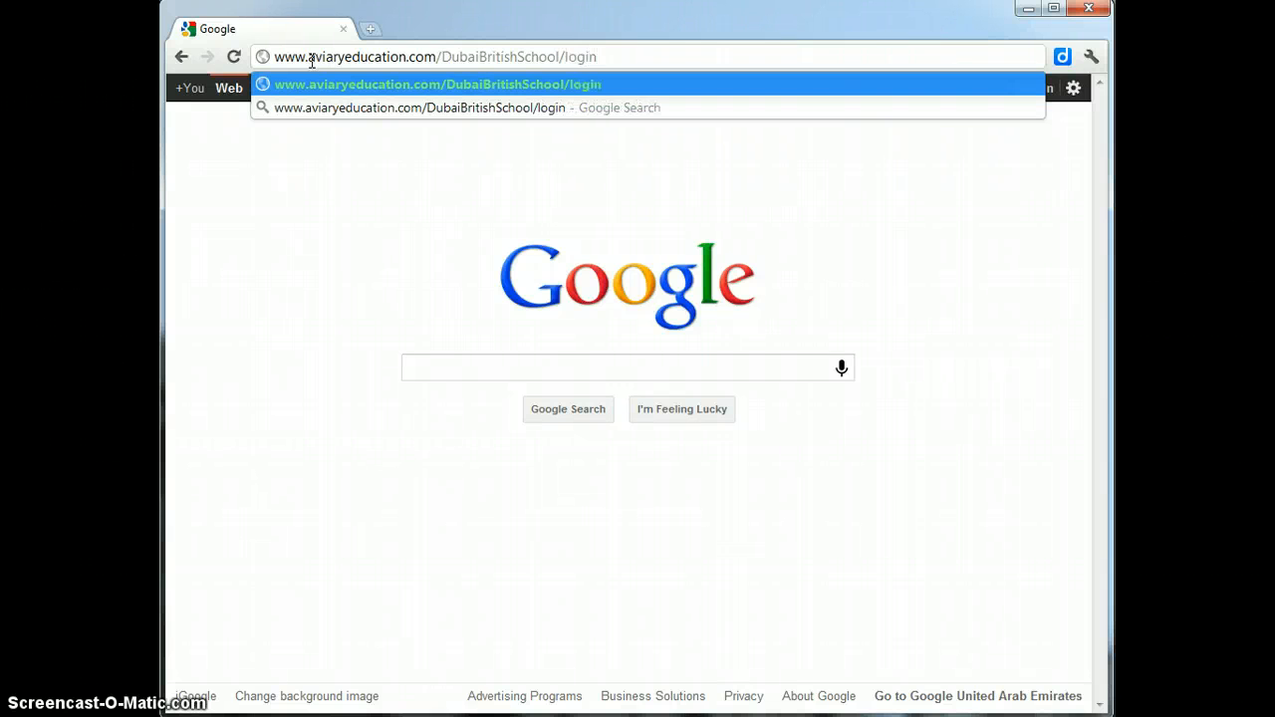
pyautogui.press('Return')
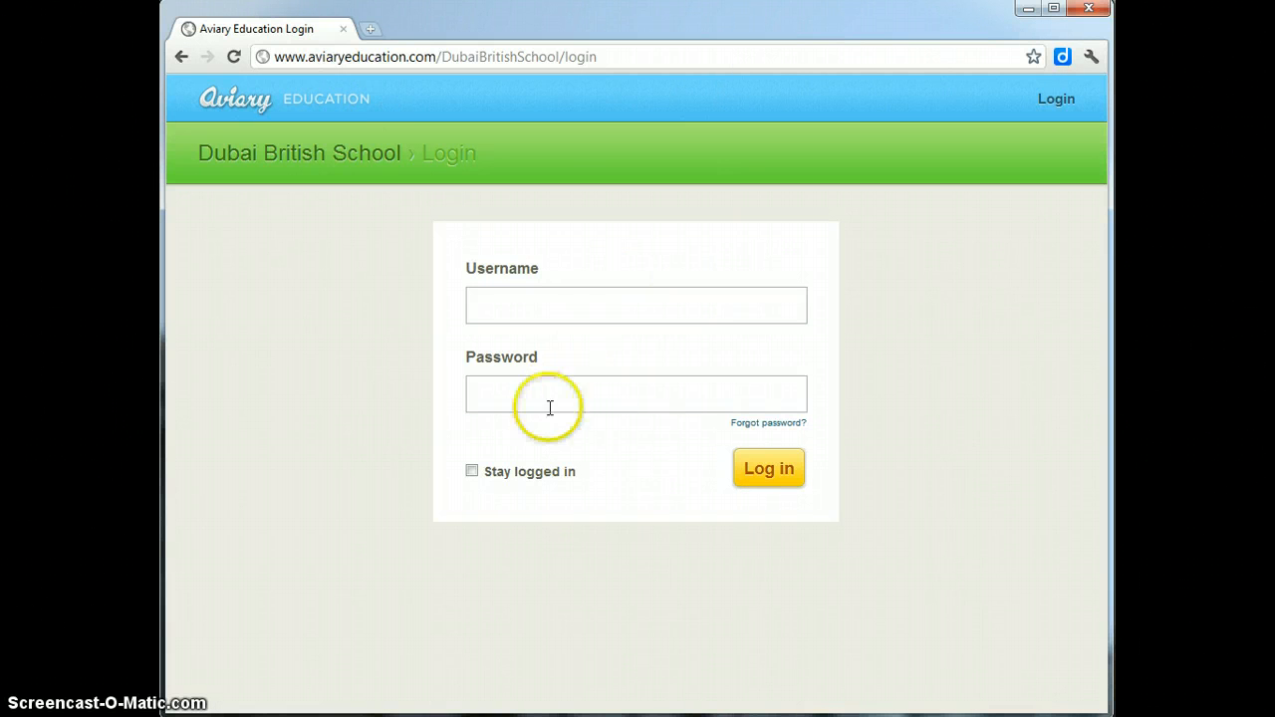
# - Log in to the Dubai British School page with the account username and password
pyautogui.click(539, 305)
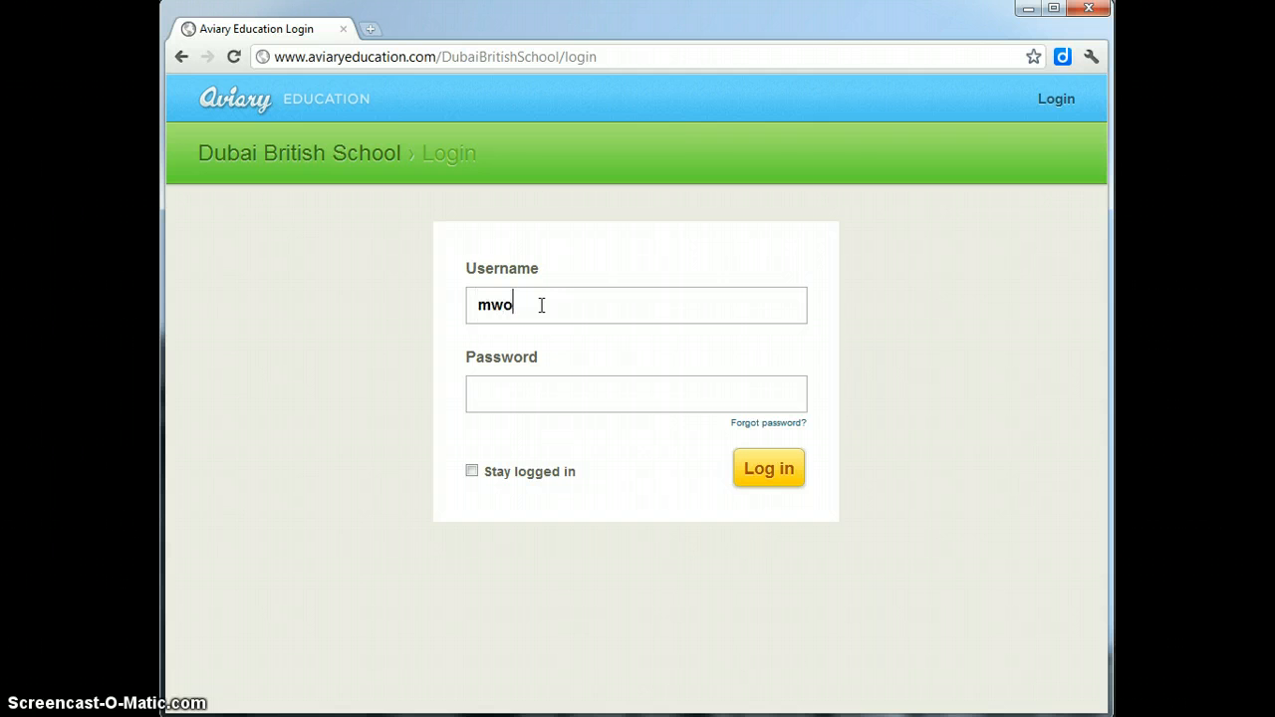
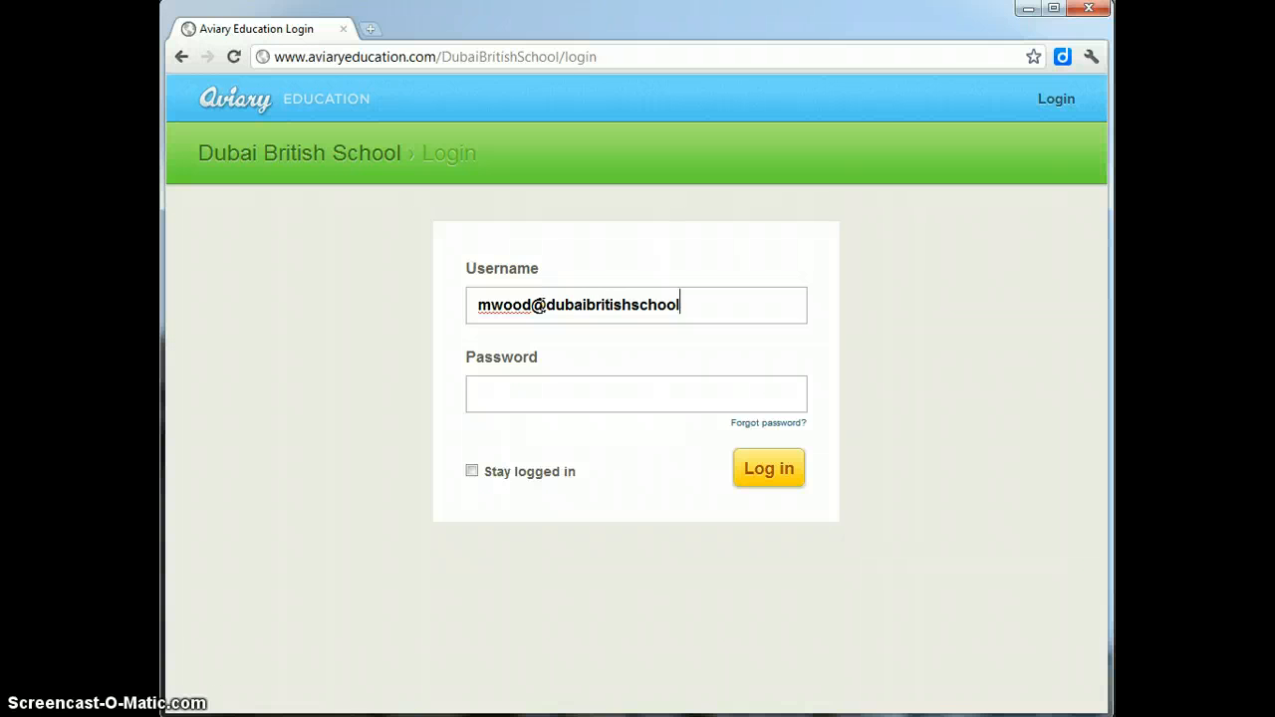
pyautogui.press('Tab')
pyautogui.write('••••••••')
pyautogui.click(781, 473)
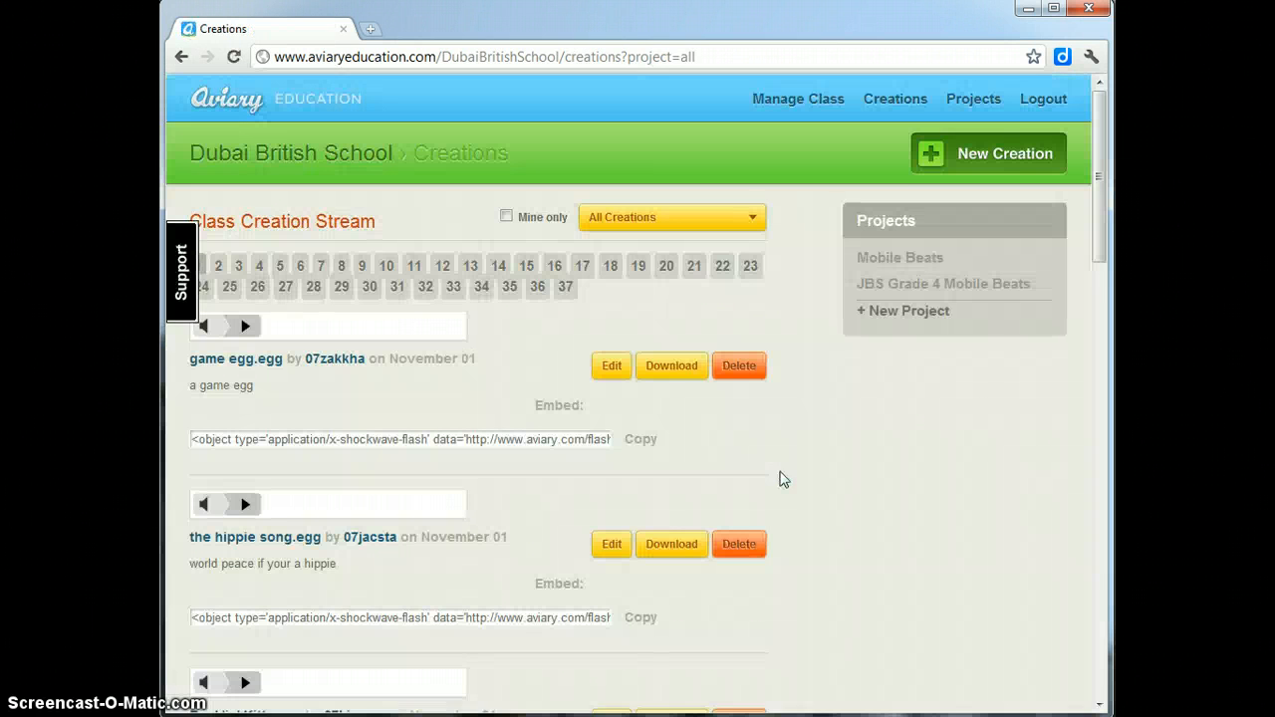
# - Open the New Creation menu on the class Creations page
pyautogui.click(901, 505)
pyautogui.click(905, 510)
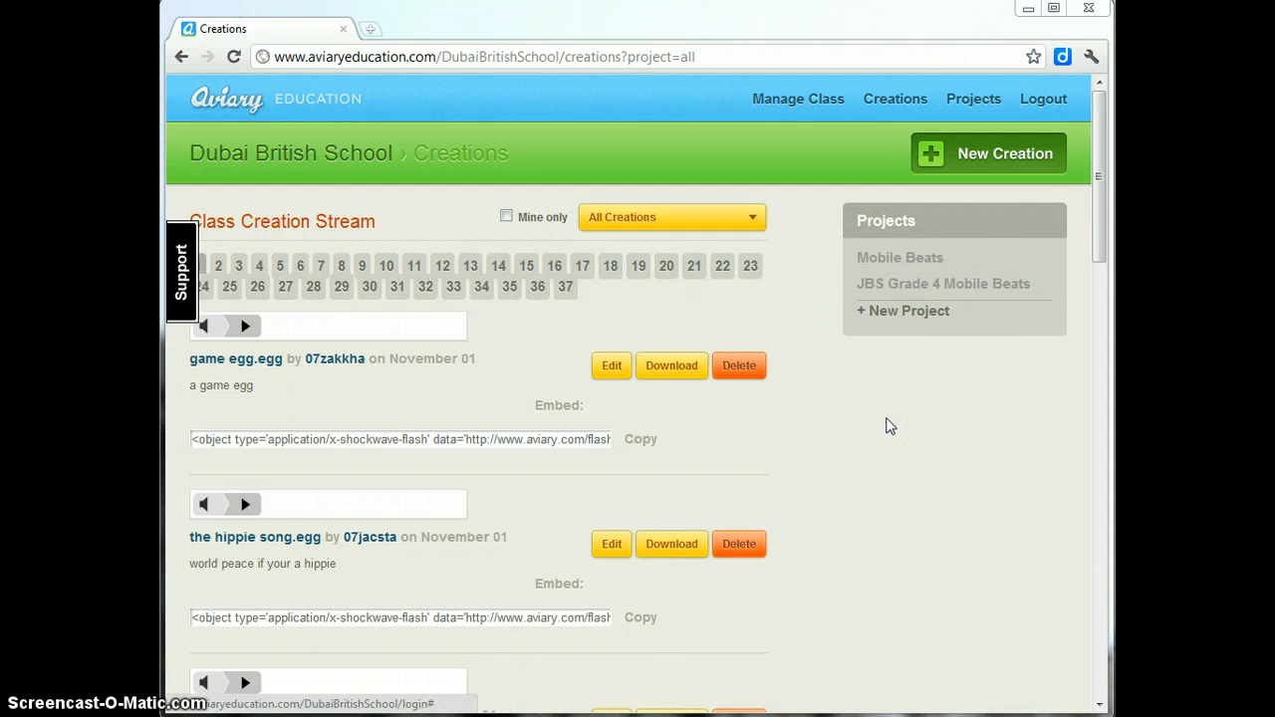
pyautogui.click(890, 424)
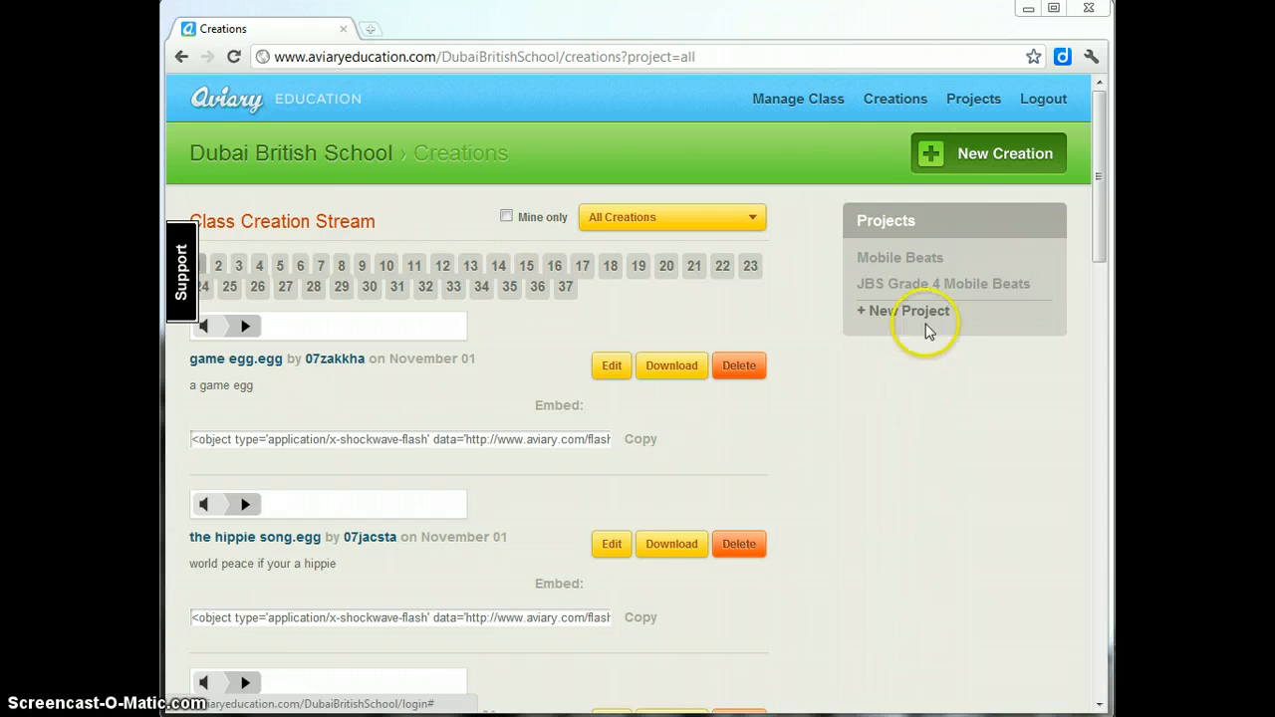
pyautogui.click(928, 155)
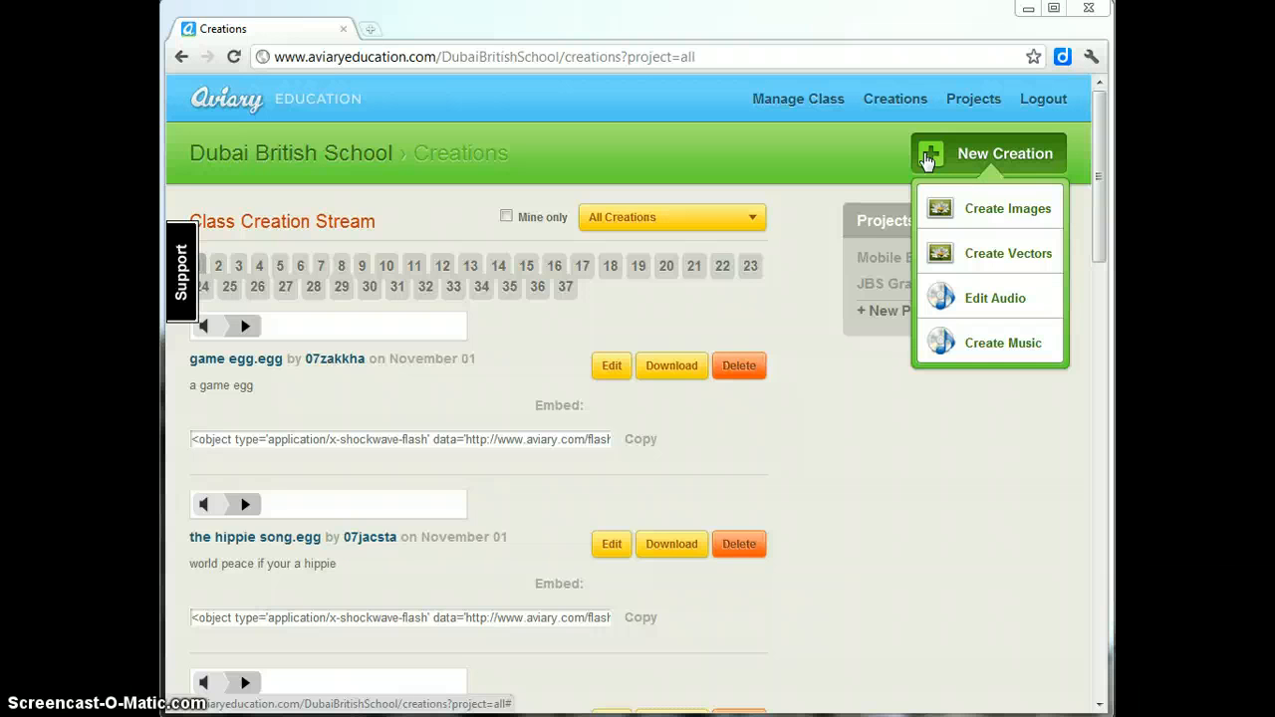
# - Choose Create Music to launch the music creator in a new popup window
pyautogui.click(1009, 216)
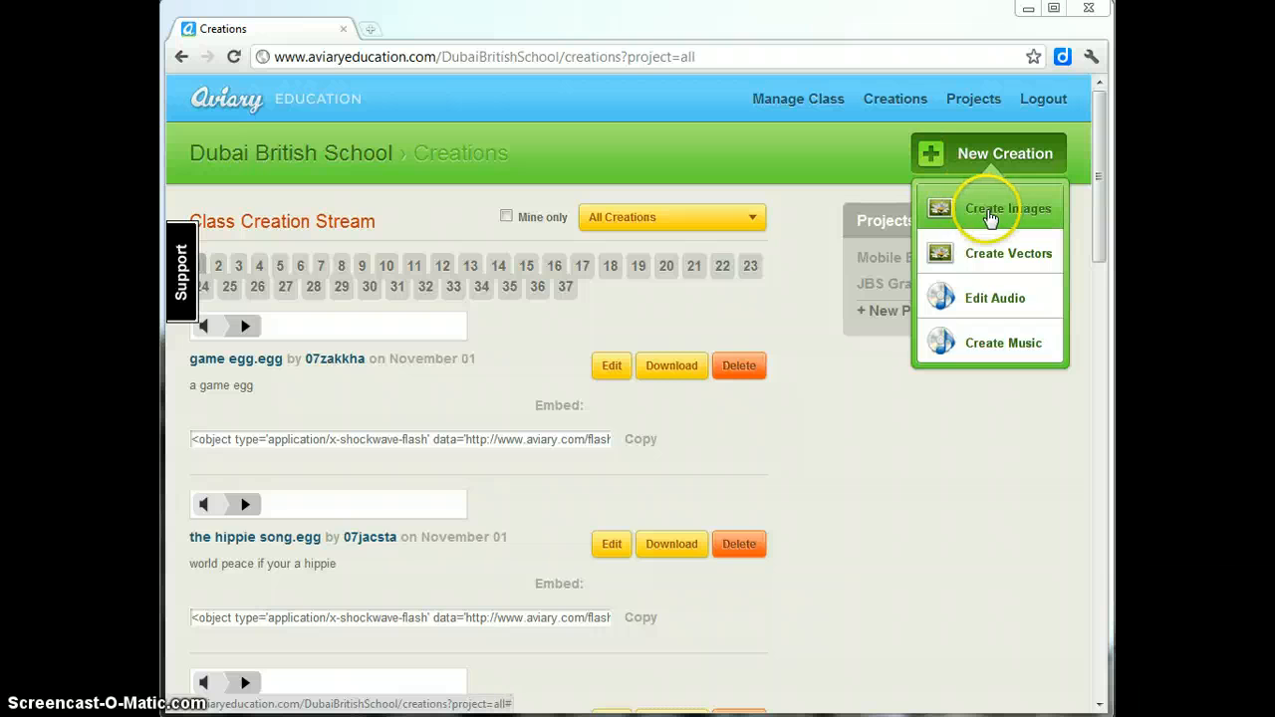
pyautogui.click(1009, 257)
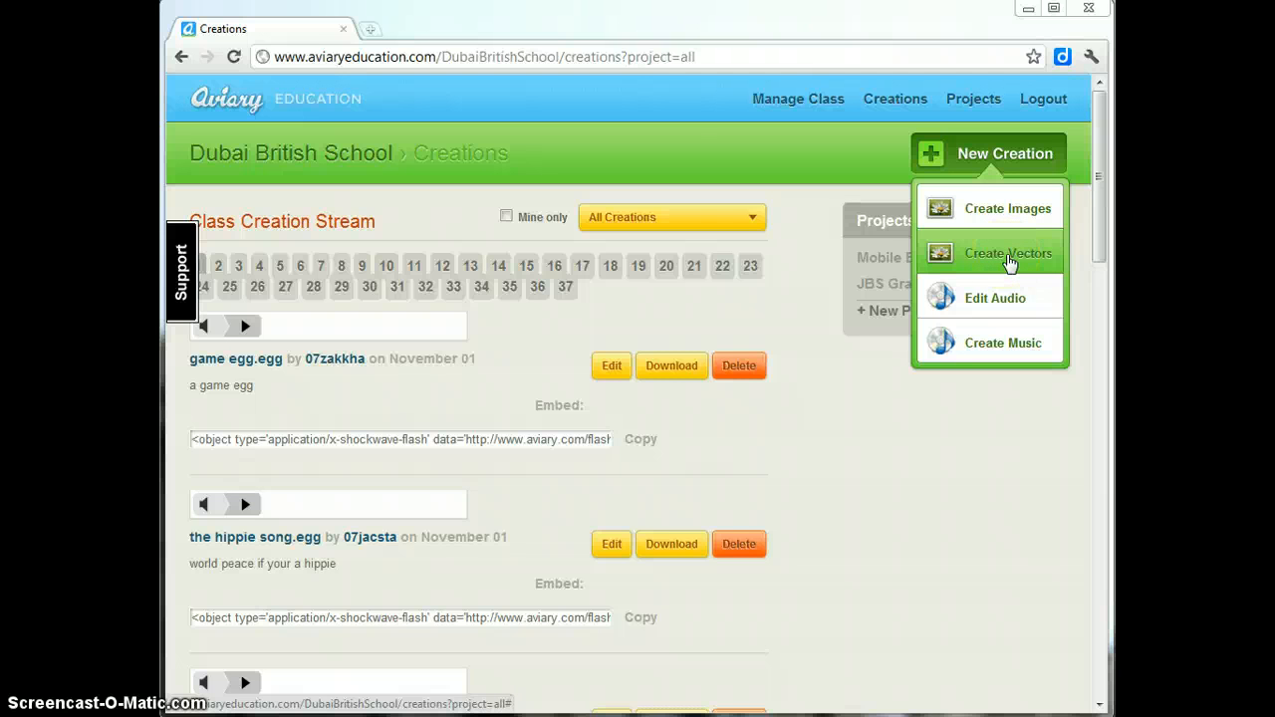
pyautogui.click(1012, 297)
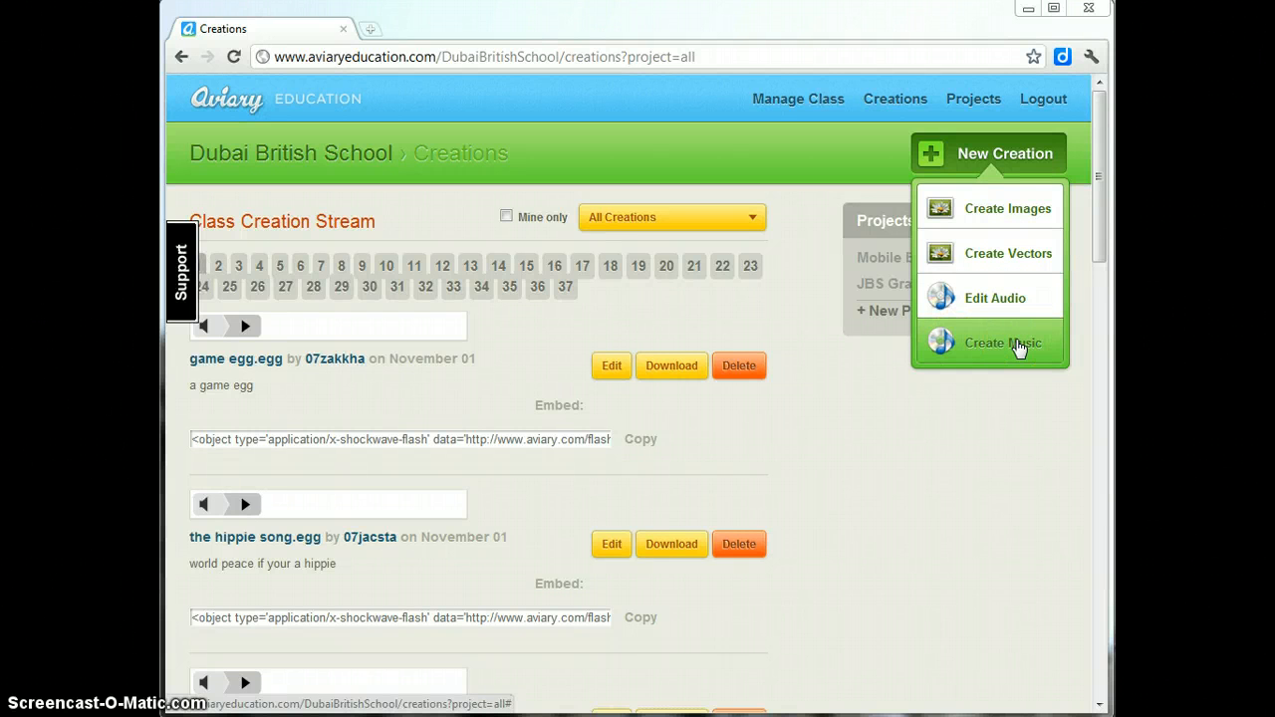
pyautogui.click(955, 345)
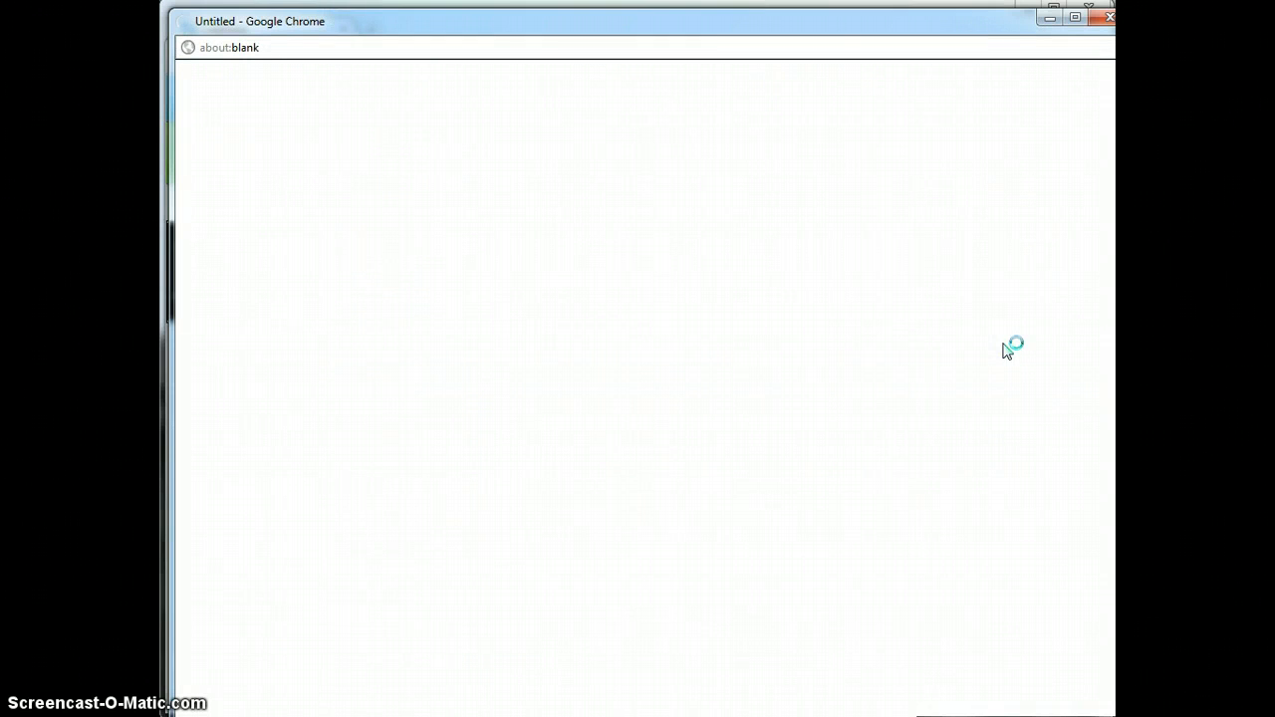
pyautogui.click(738, 40)
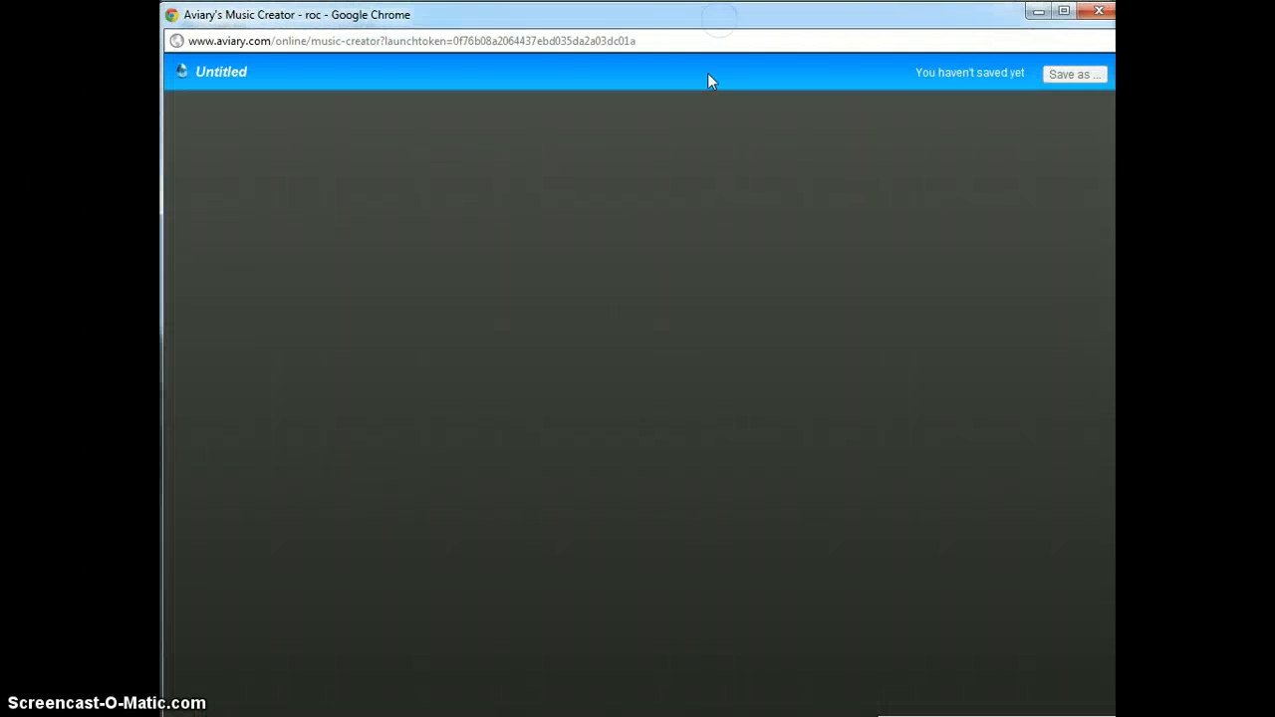
# - Start a new Roc project with Jazz Drums as the starting instrument
pyautogui.moveTo(1117, 716); pyautogui.dragTo(1107, 713)
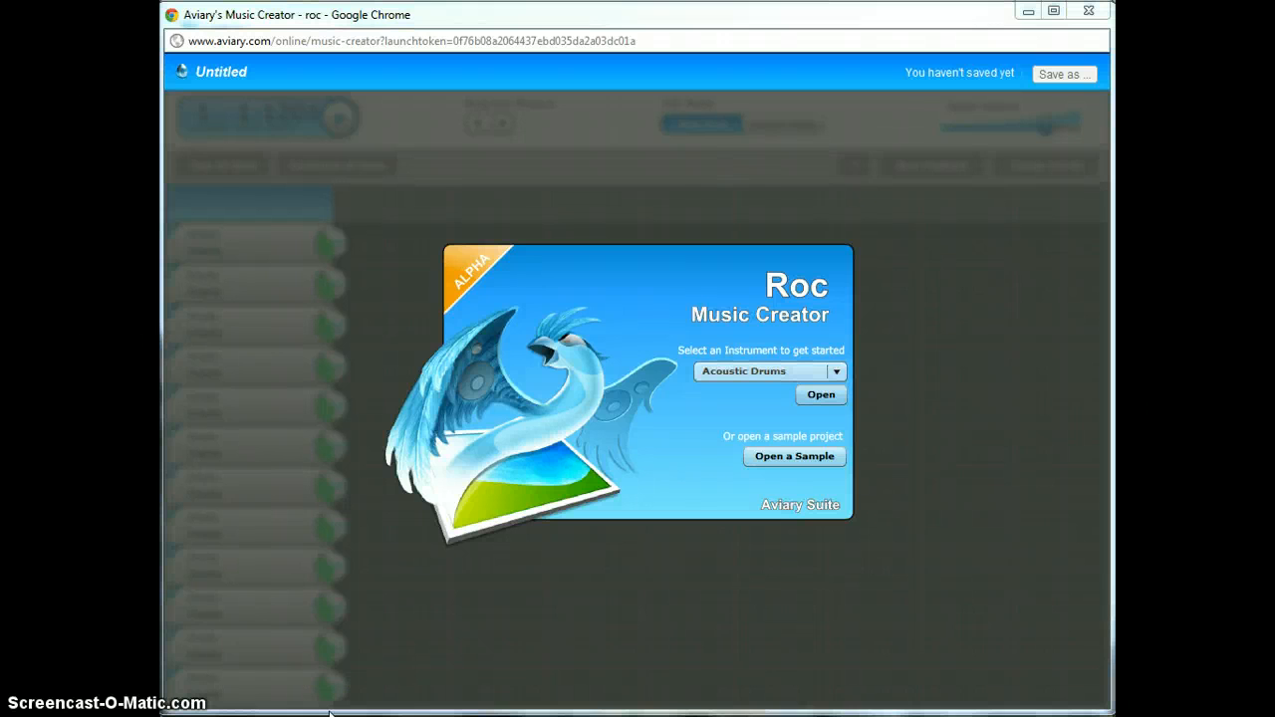
pyautogui.click(839, 372)
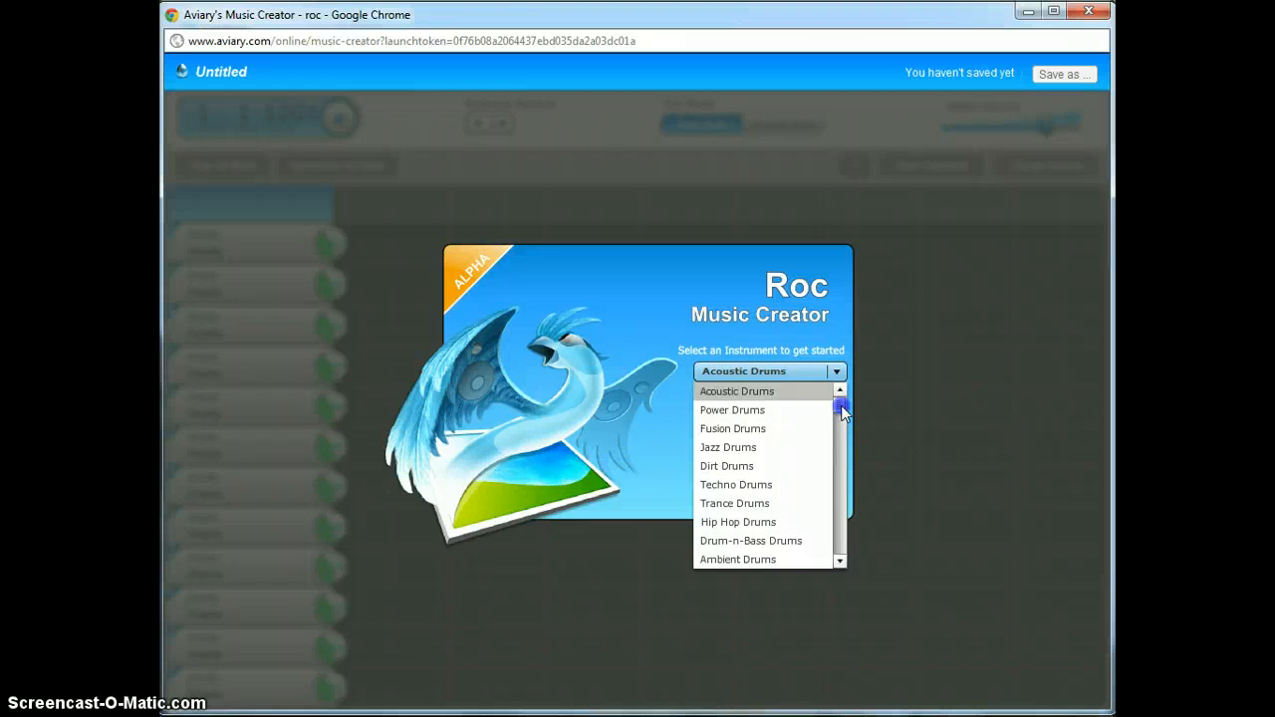
pyautogui.moveTo(843, 409)
pyautogui.mouseDown()
pyautogui.moveTo(841, 429)
pyautogui.moveTo(845, 403)
pyautogui.mouseUp()
pyautogui.moveTo(846, 396); pyautogui.dragTo(843, 420)
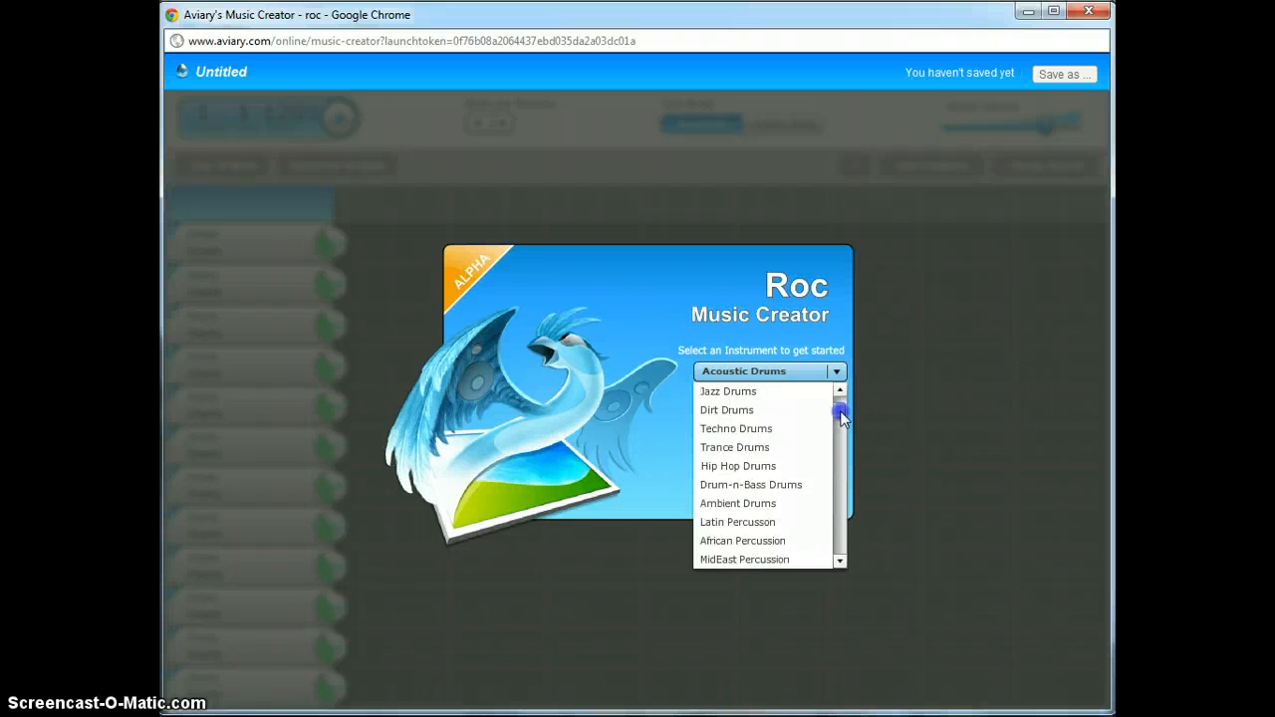
pyautogui.moveTo(842, 418); pyautogui.dragTo(841, 396)
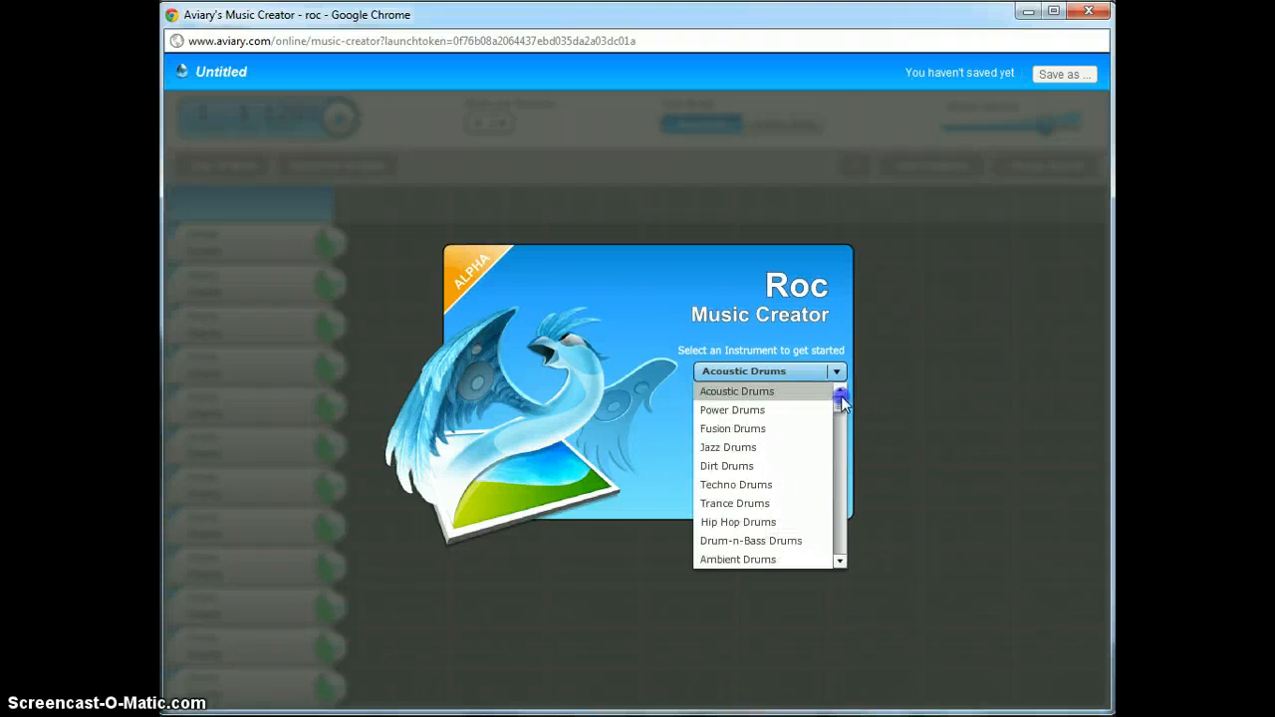
pyautogui.click(837, 372)
pyautogui.click(837, 372)
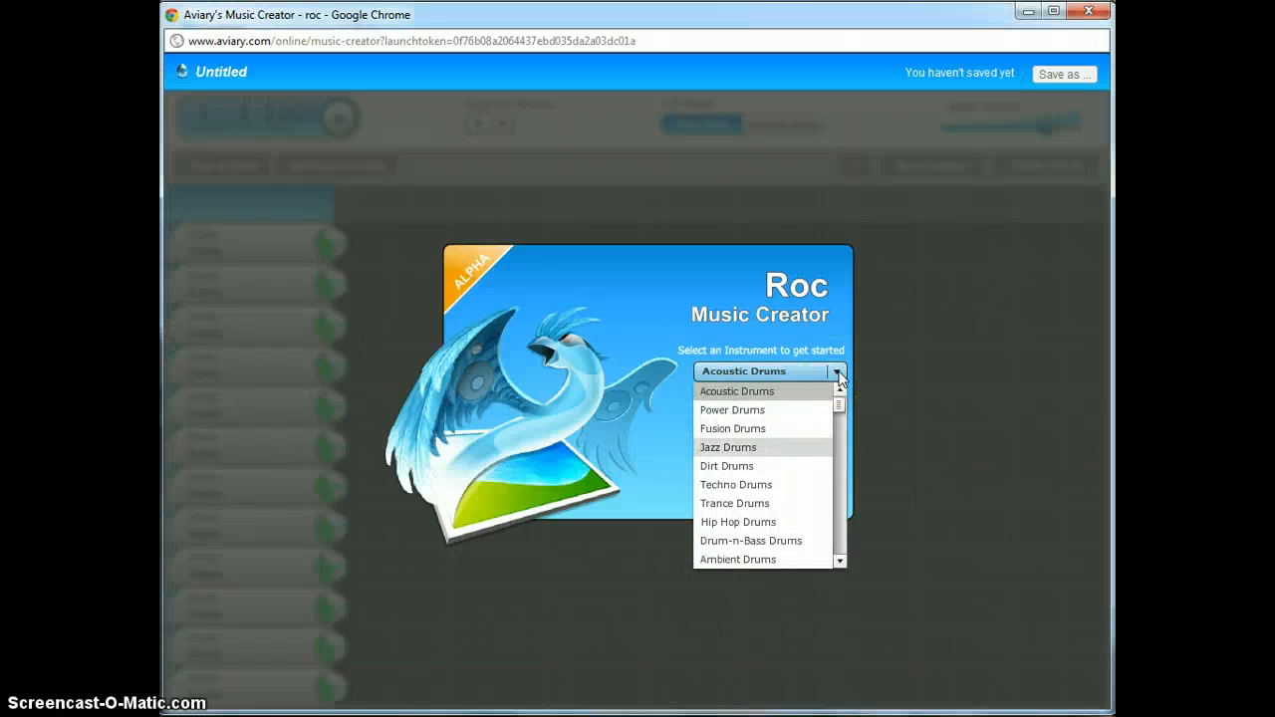
pyautogui.click(723, 447)
pyautogui.click(822, 398)
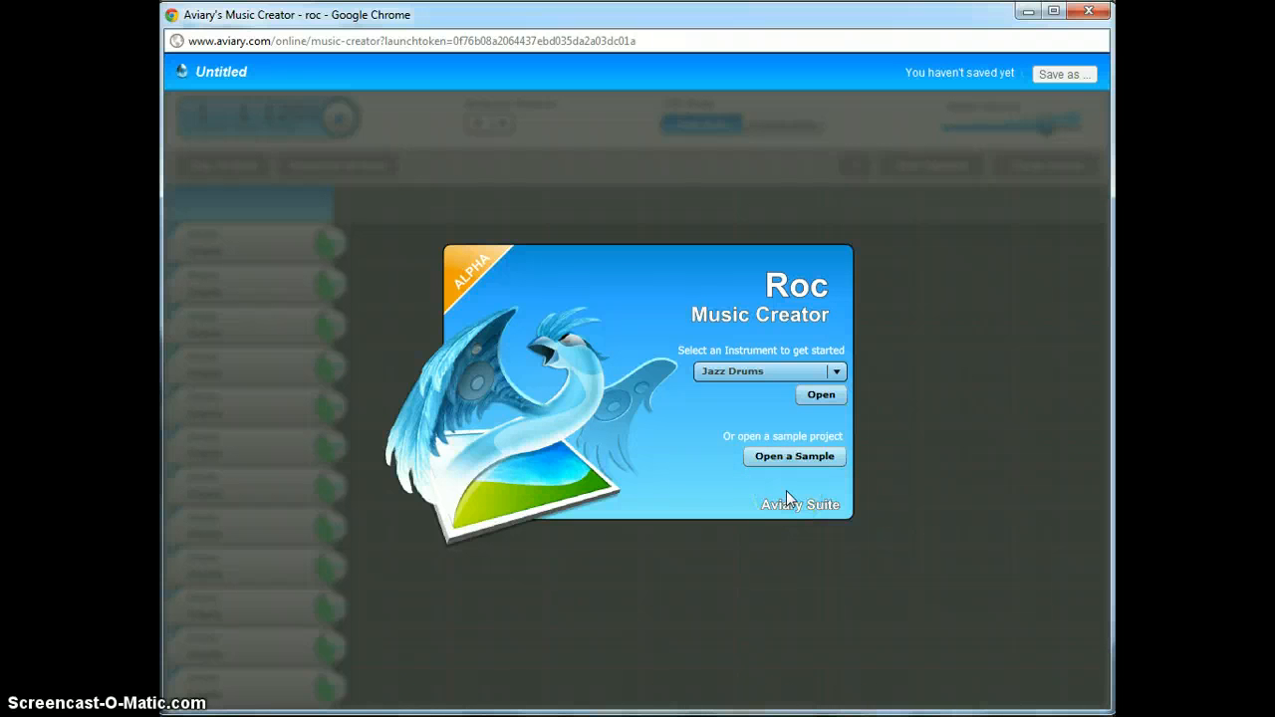
pyautogui.click(823, 396)
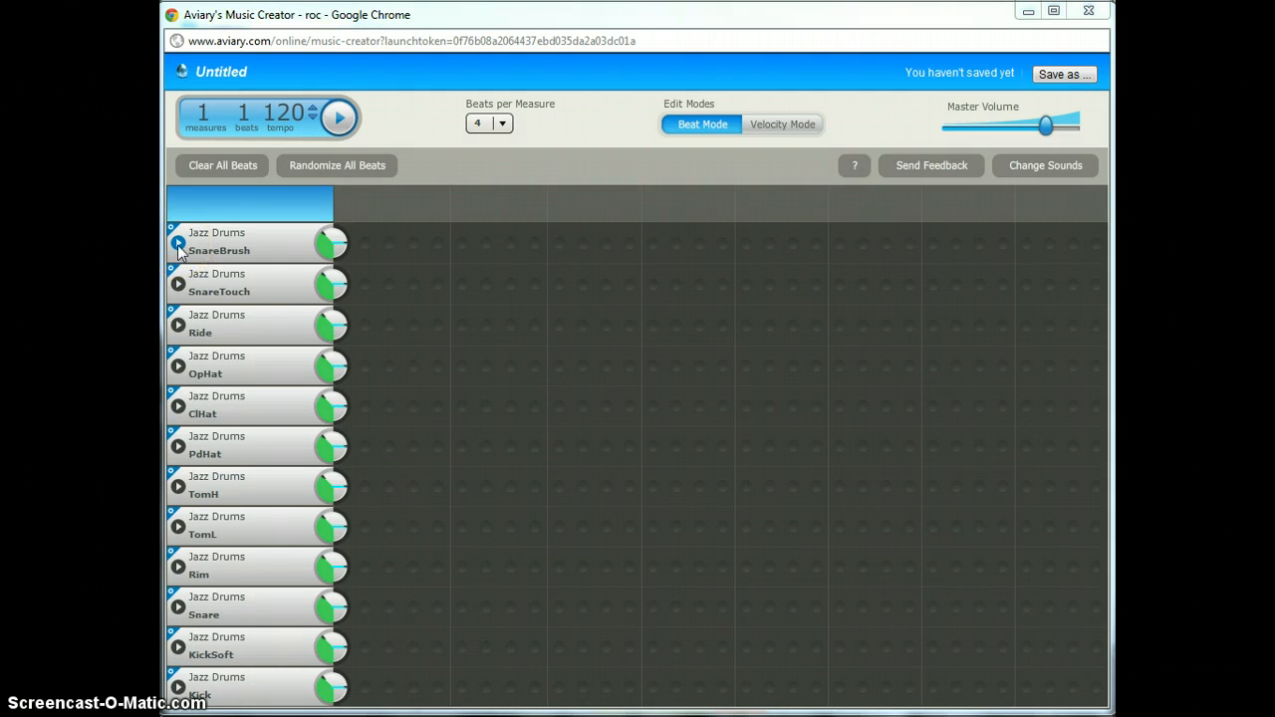
# - Preview the SnareBrush, Ride, PdHat, TomH and Snare sounds, then turn on SnareBrush step 1
pyautogui.click(178, 244)
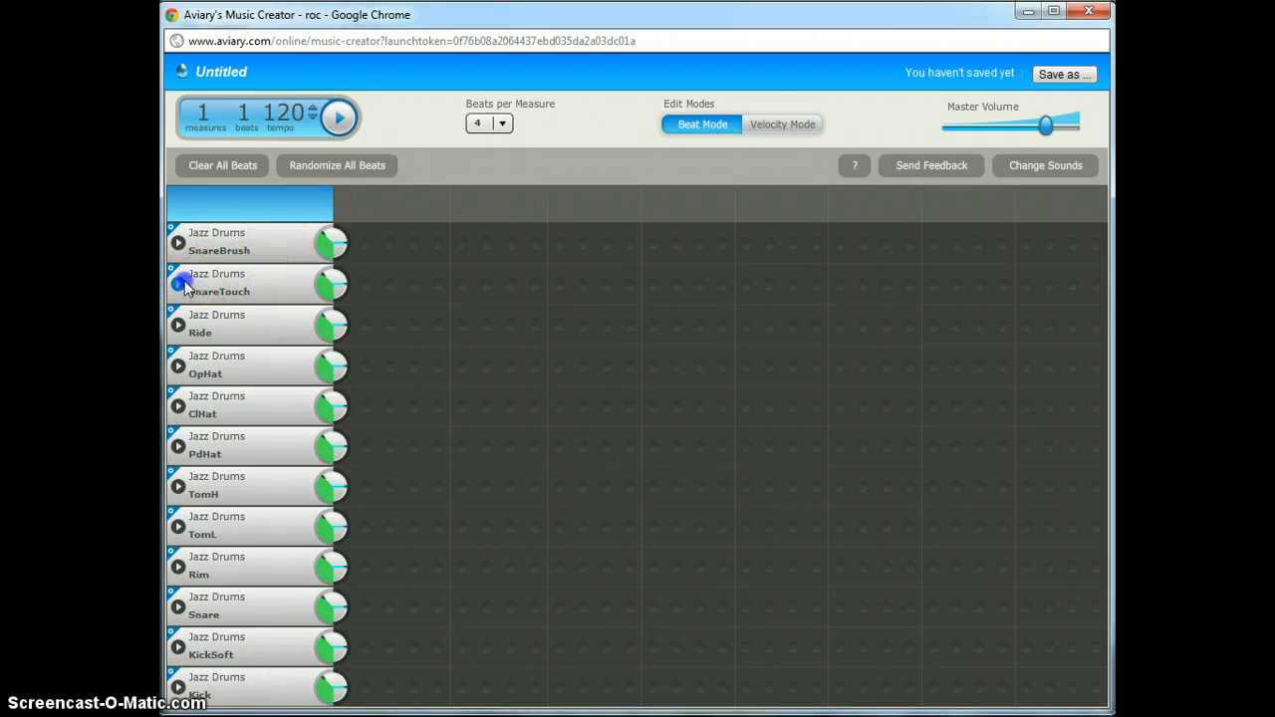
pyautogui.click(178, 325)
pyautogui.click(178, 445)
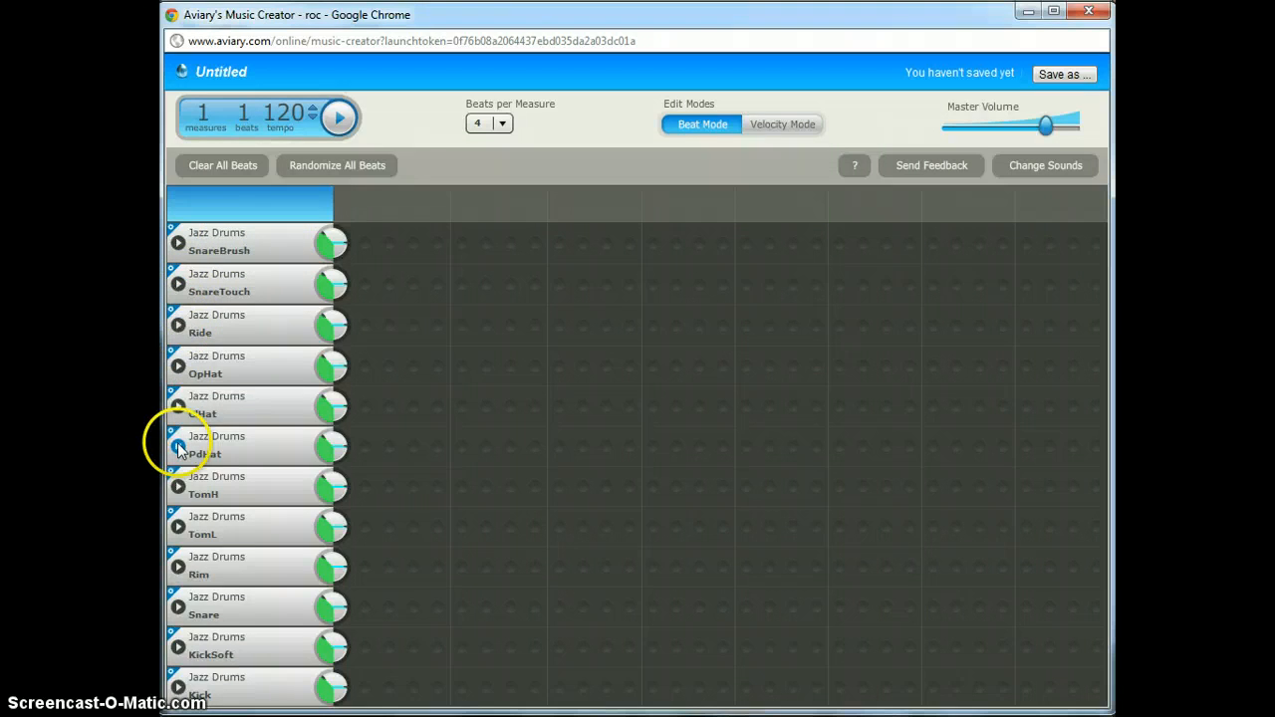
pyautogui.click(177, 486)
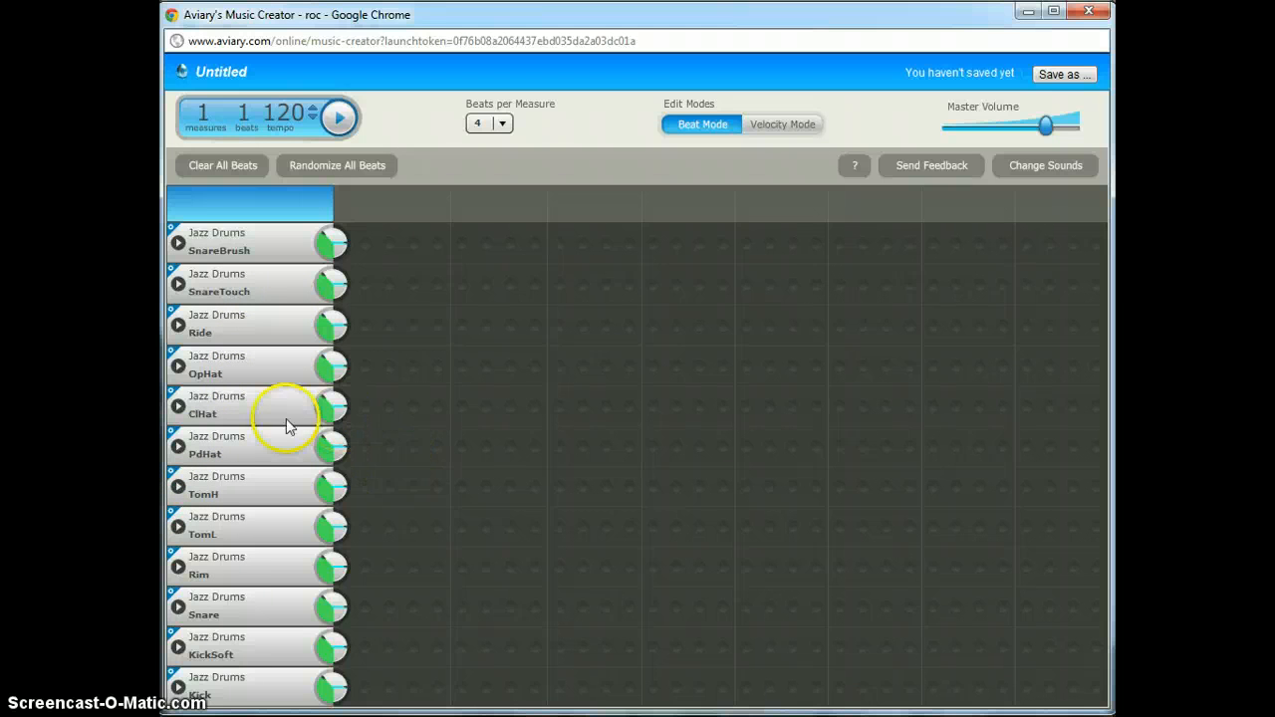
pyautogui.click(181, 609)
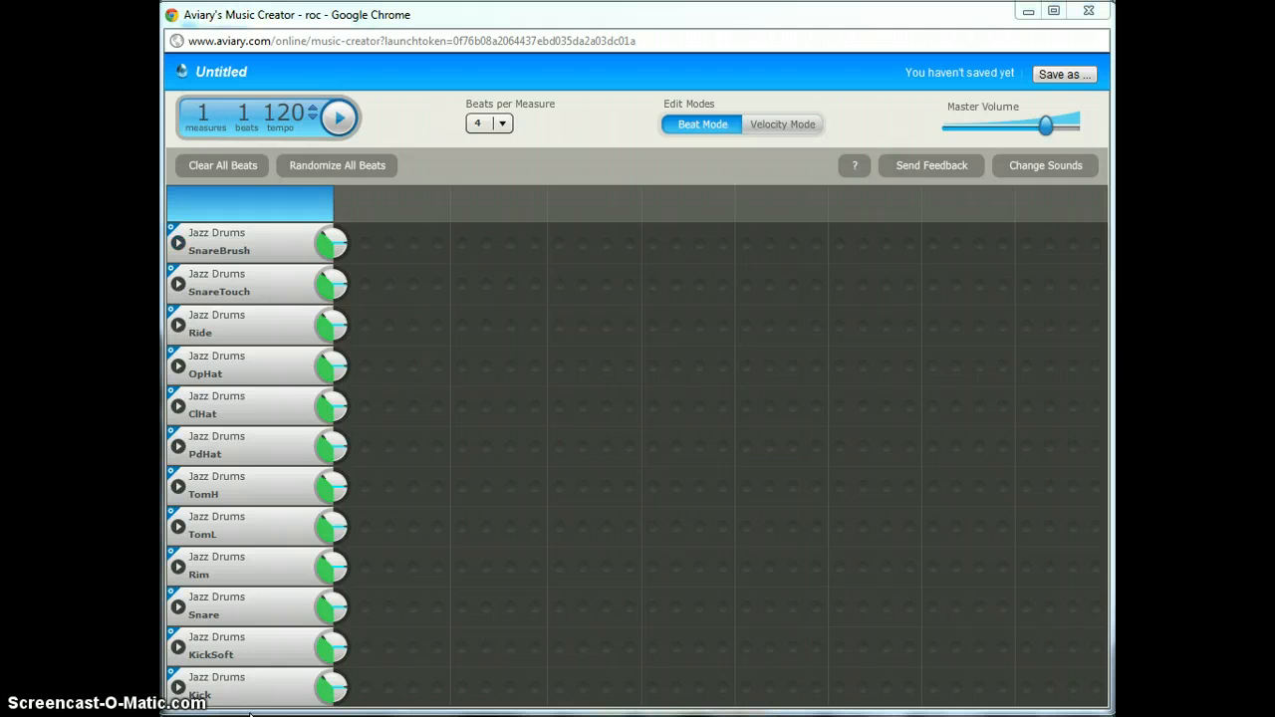
pyautogui.click(364, 244)
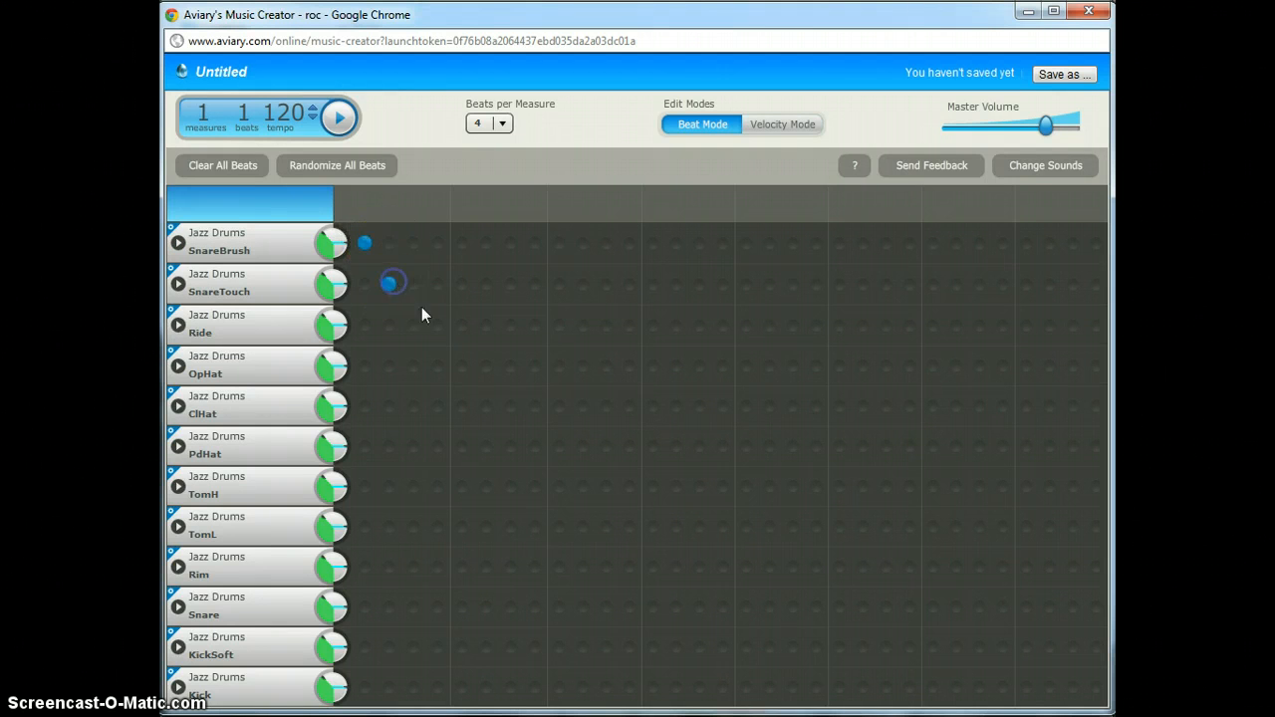
# - Add ClHat and PdHat beats to the diagonal, play it with Master Volume at maximum
pyautogui.click(461, 406)
pyautogui.click(485, 447)
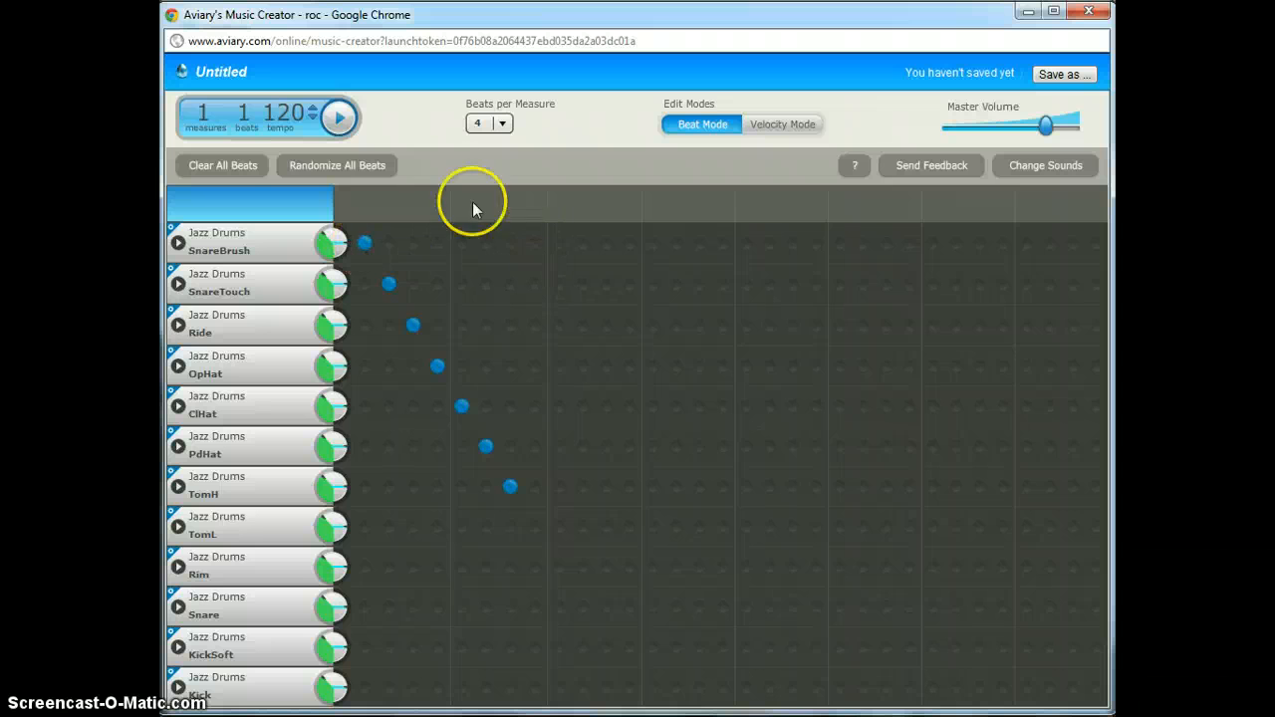
pyautogui.click(339, 118)
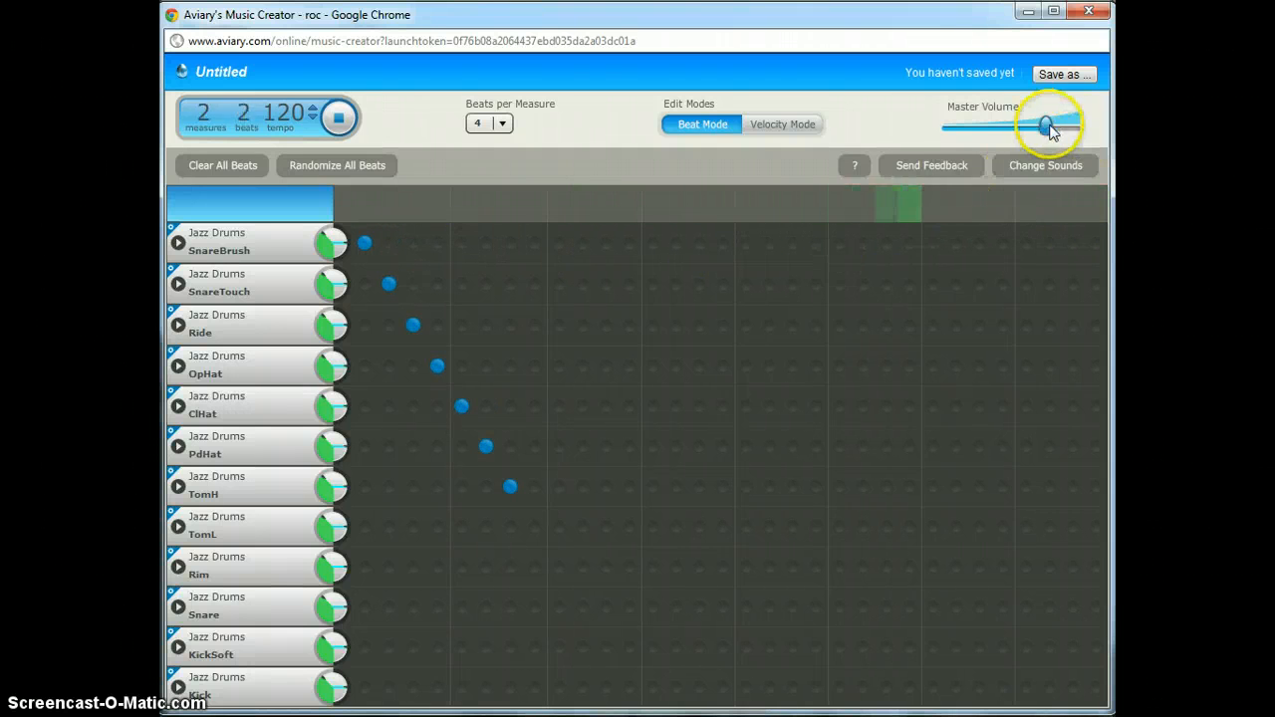
pyautogui.moveTo(1046, 125); pyautogui.dragTo(1082, 127)
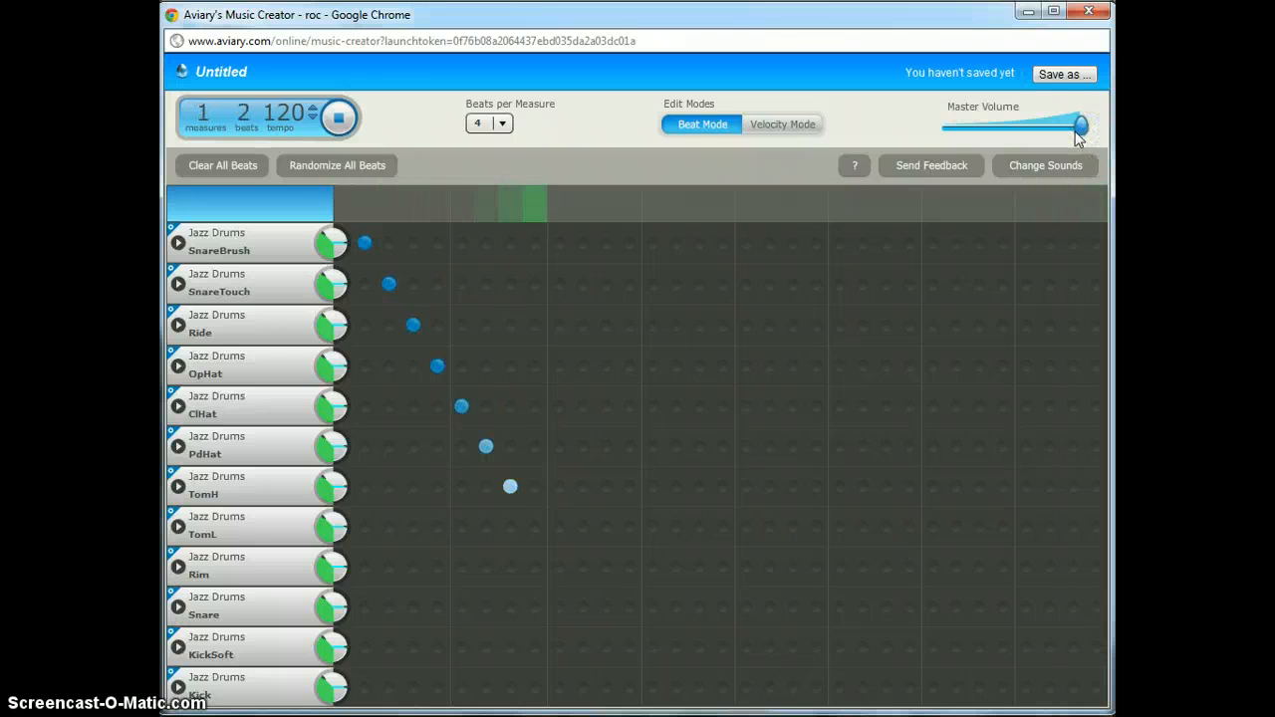
pyautogui.click(1068, 131)
pyautogui.click(325, 117)
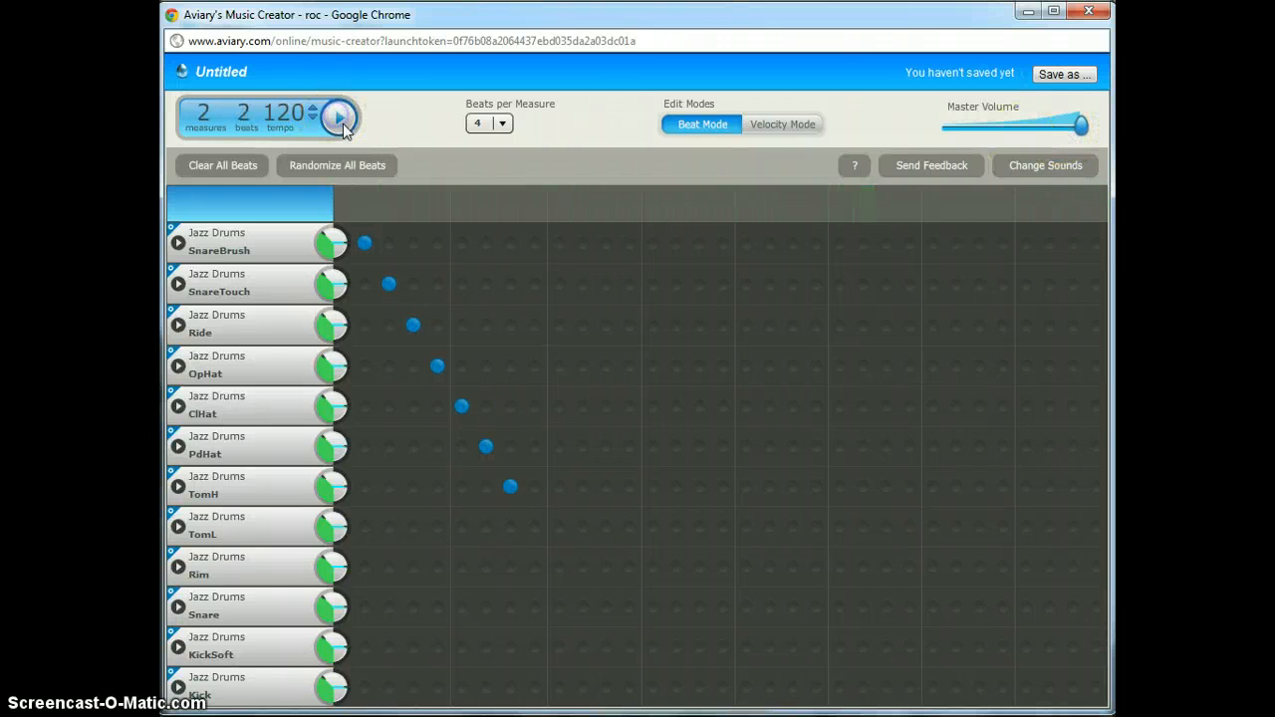
# - Paint long runs of beats across the grid rows and play them back
pyautogui.moveTo(486, 323)
pyautogui.mouseDown()
pyautogui.moveTo(489, 285)
pyautogui.moveTo(578, 412)
pyautogui.moveTo(804, 428)
pyautogui.moveTo(479, 508)
pyautogui.moveTo(698, 414)
pyautogui.moveTo(674, 523)
pyautogui.moveTo(404, 438)
pyautogui.moveTo(420, 617)
pyautogui.moveTo(763, 558)
pyautogui.moveTo(991, 291)
pyautogui.moveTo(726, 260)
pyautogui.mouseUp()
pyautogui.click(338, 118)
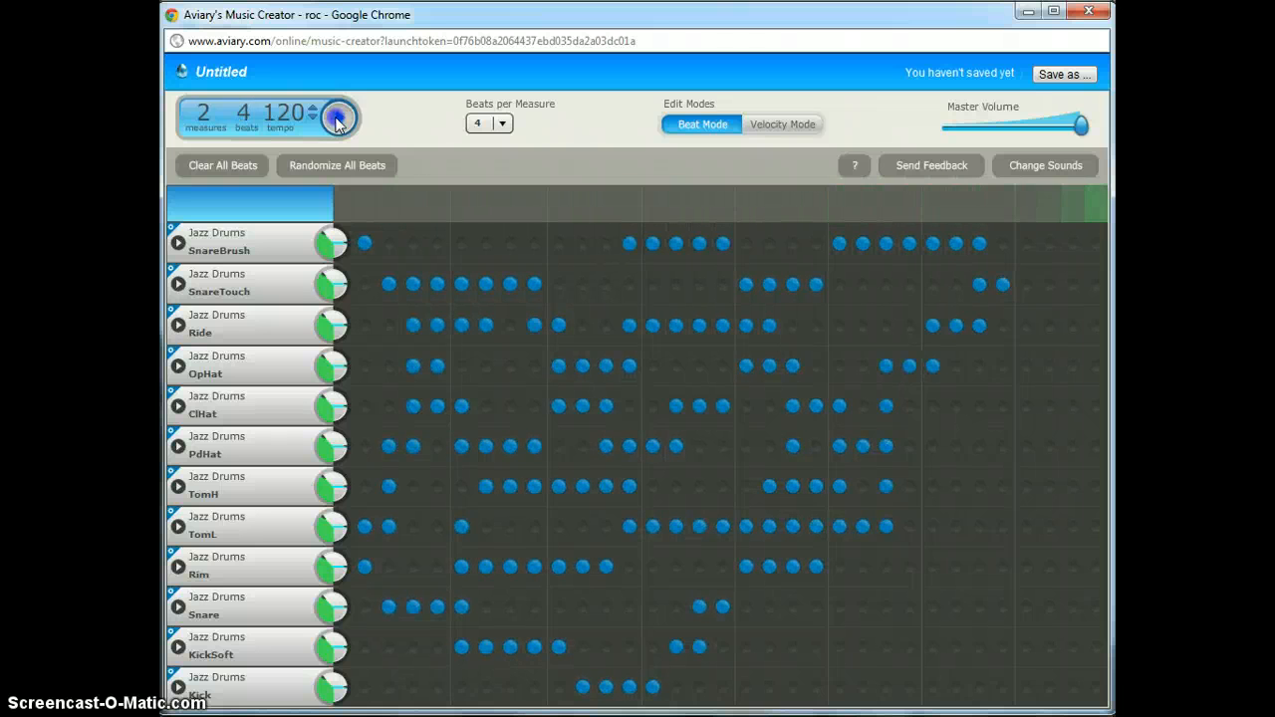
pyautogui.click(337, 120)
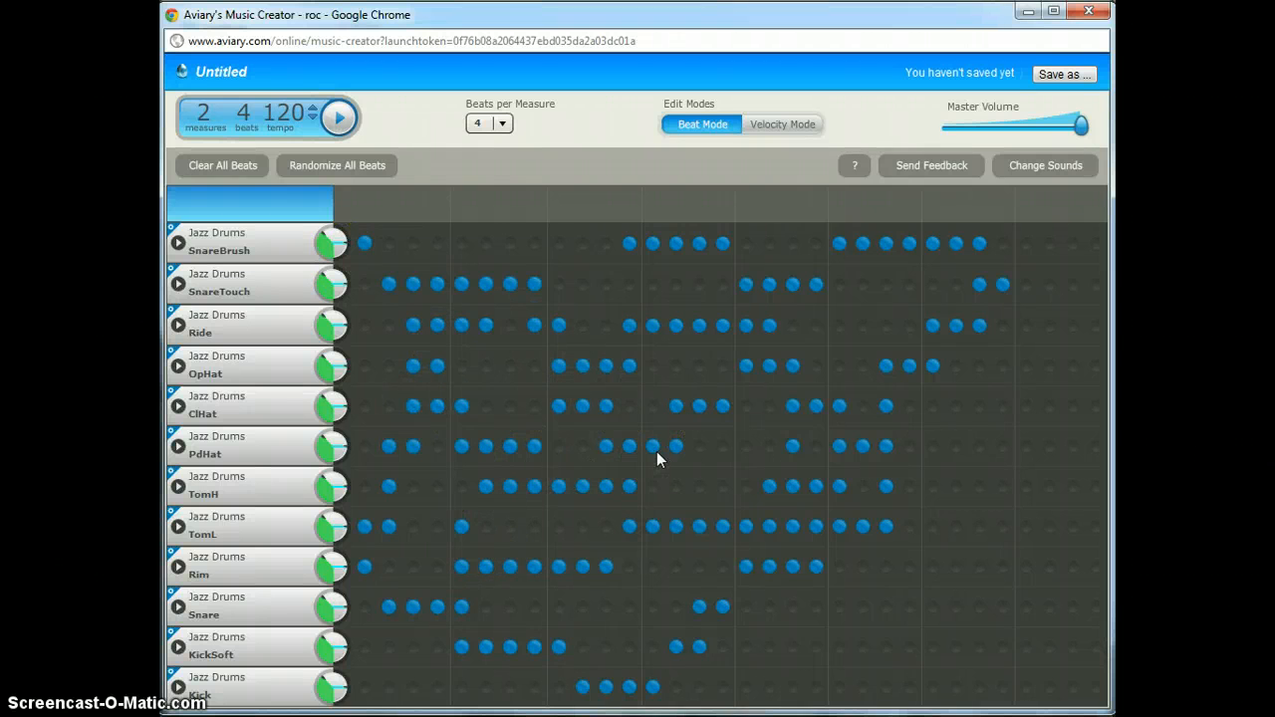
# - Open the Roc Sounds library of replacement sounds
pyautogui.click(581, 588)
pyautogui.click(293, 701)
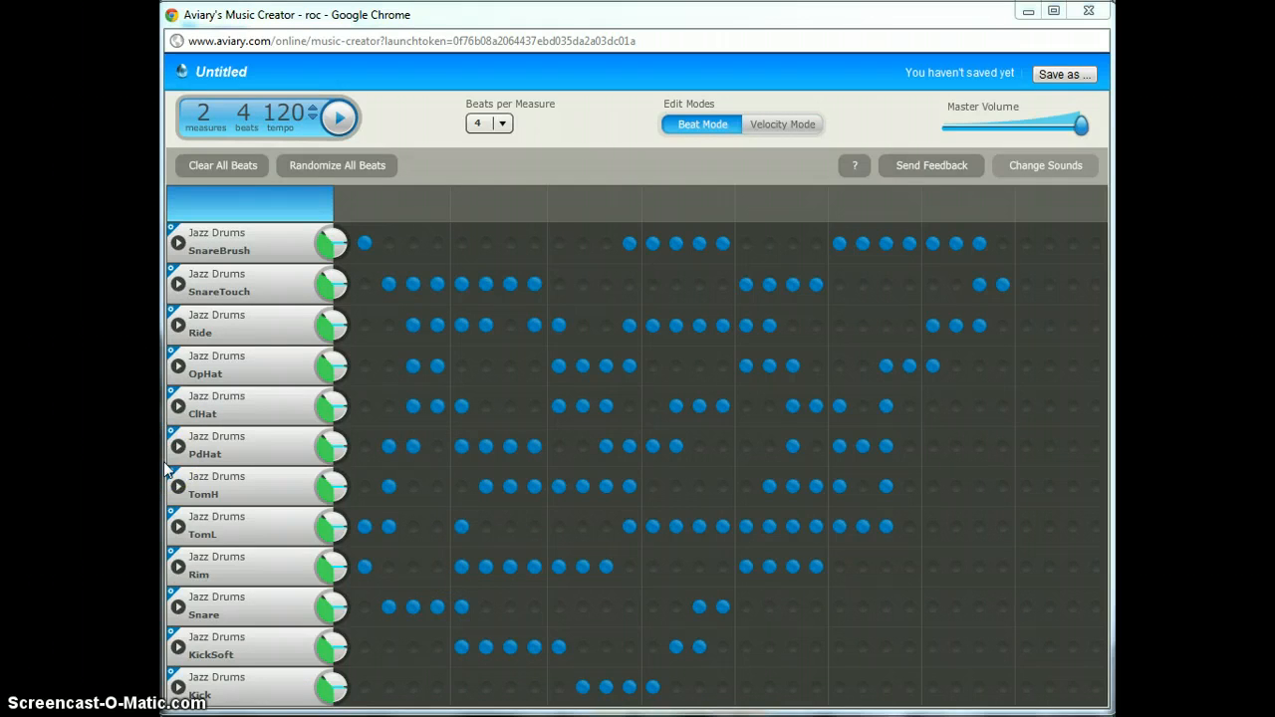
pyautogui.click(1046, 165)
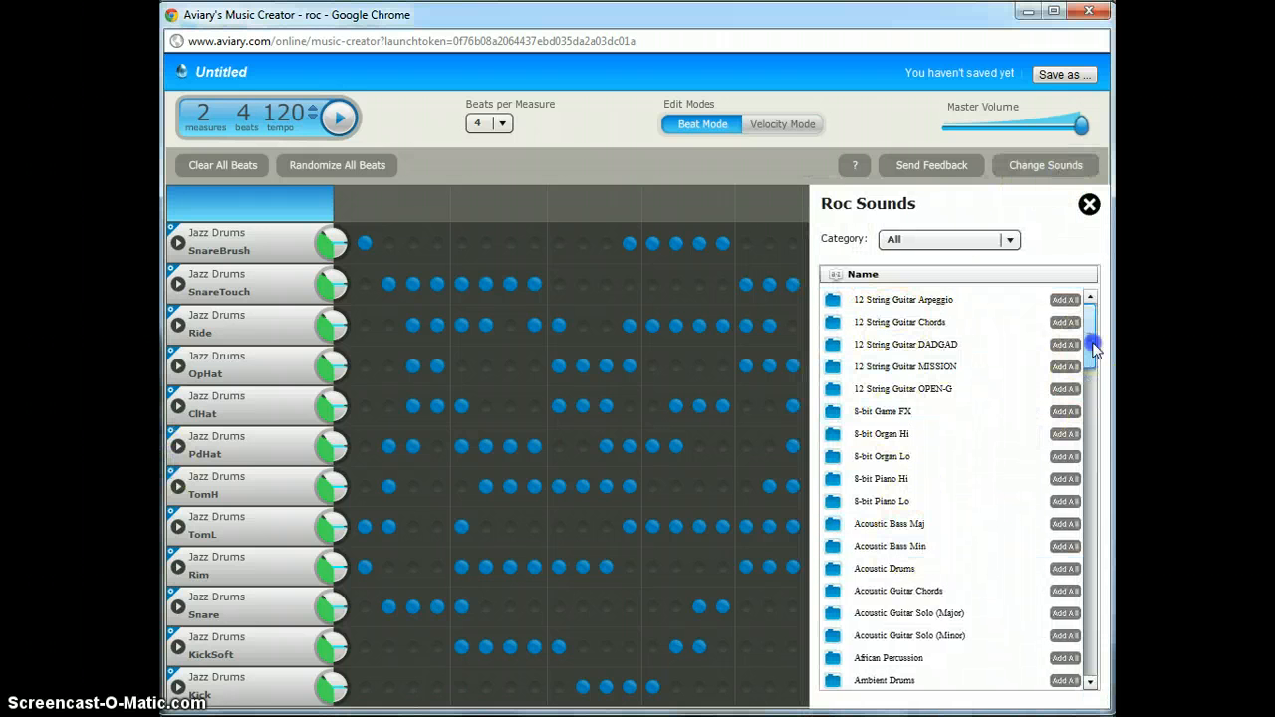
# - Scroll the Roc Sounds list and open the Hip Hop Drums kit
pyautogui.moveTo(1090, 342)
pyautogui.mouseDown()
pyautogui.moveTo(1101, 438)
pyautogui.moveTo(1092, 326)
pyautogui.mouseUp()
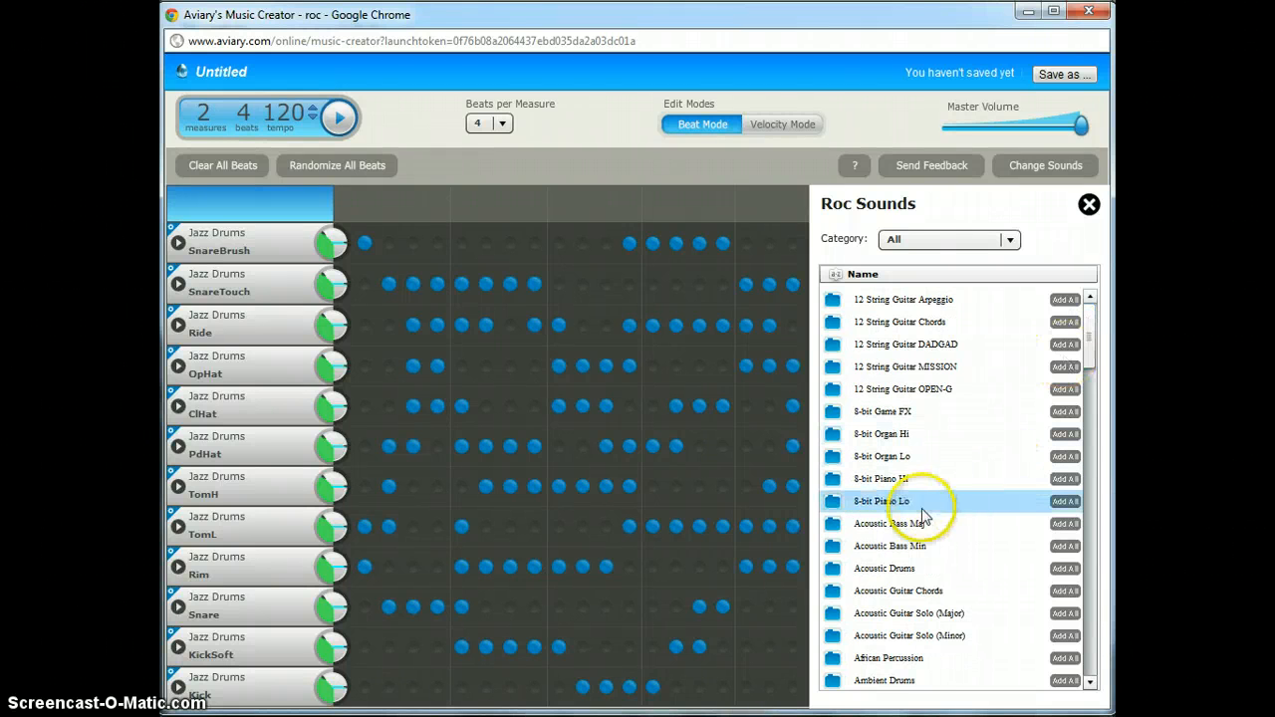
pyautogui.moveTo(1090, 342); pyautogui.dragTo(1066, 474)
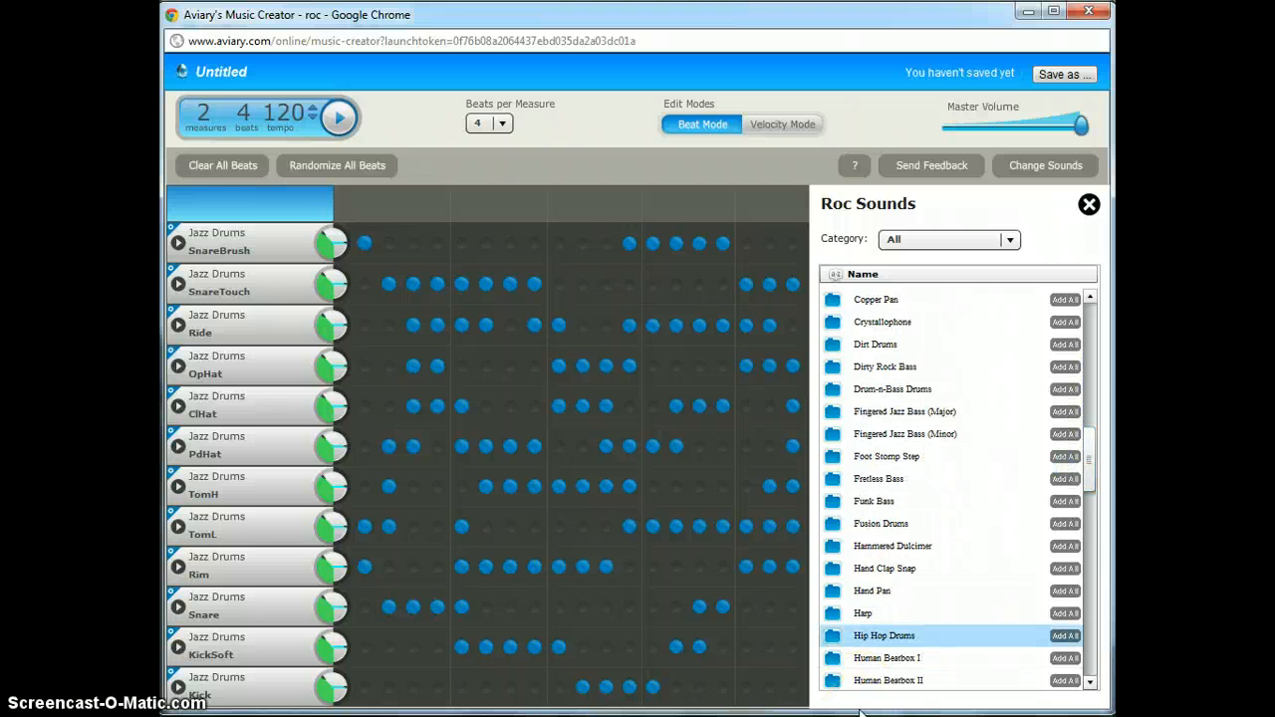
pyautogui.click(884, 636)
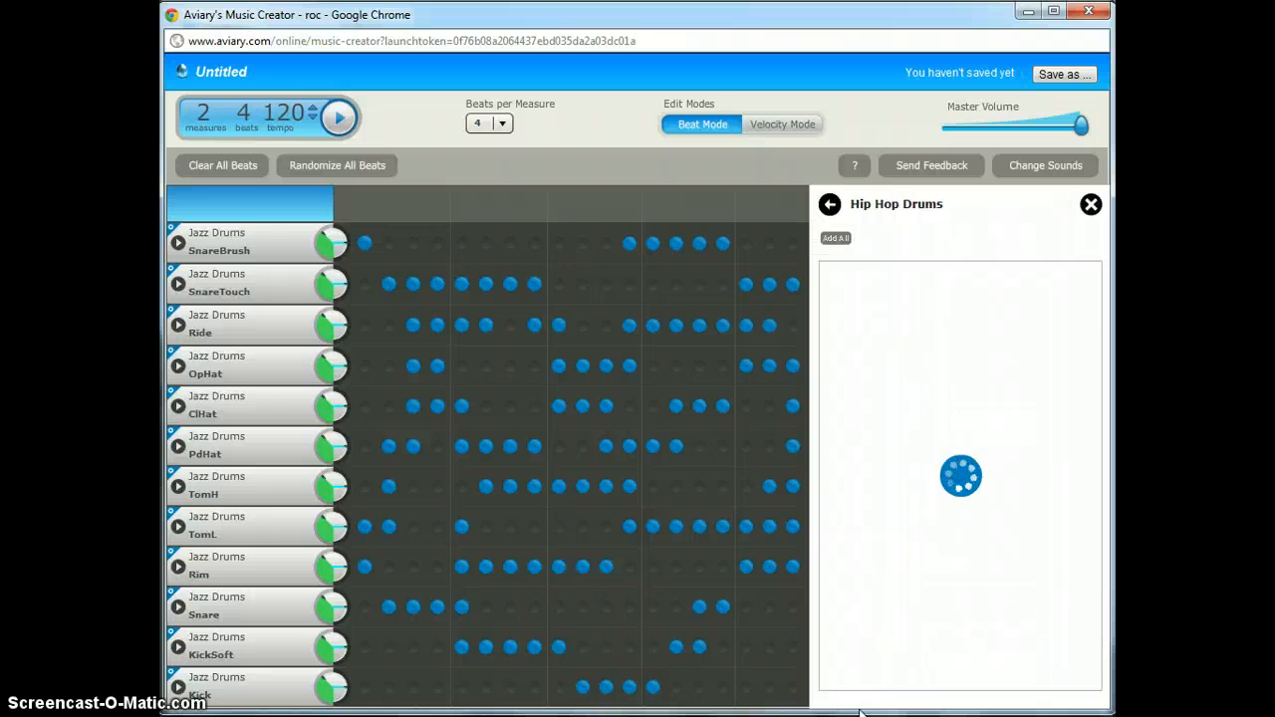
# - Preview the Kick1, Kick2, Snare, Rim, TomL and TomH Hip Hop sounds
pyautogui.click(830, 275)
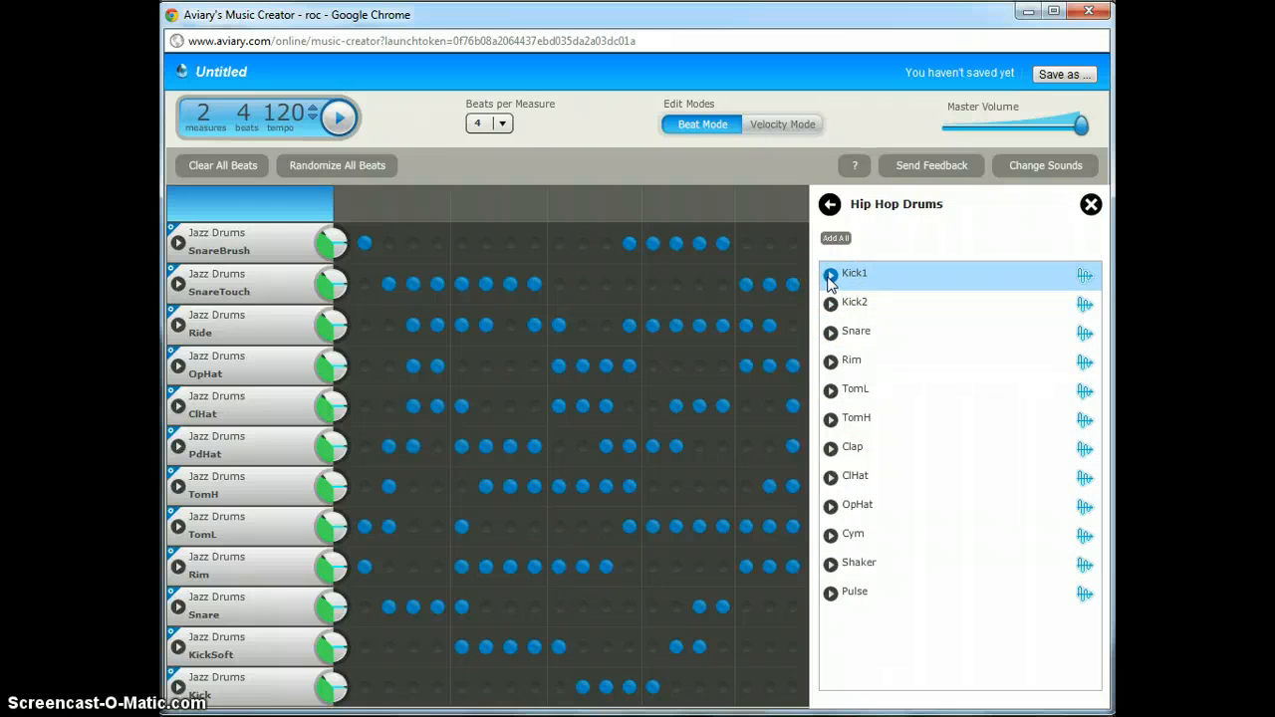
pyautogui.click(830, 304)
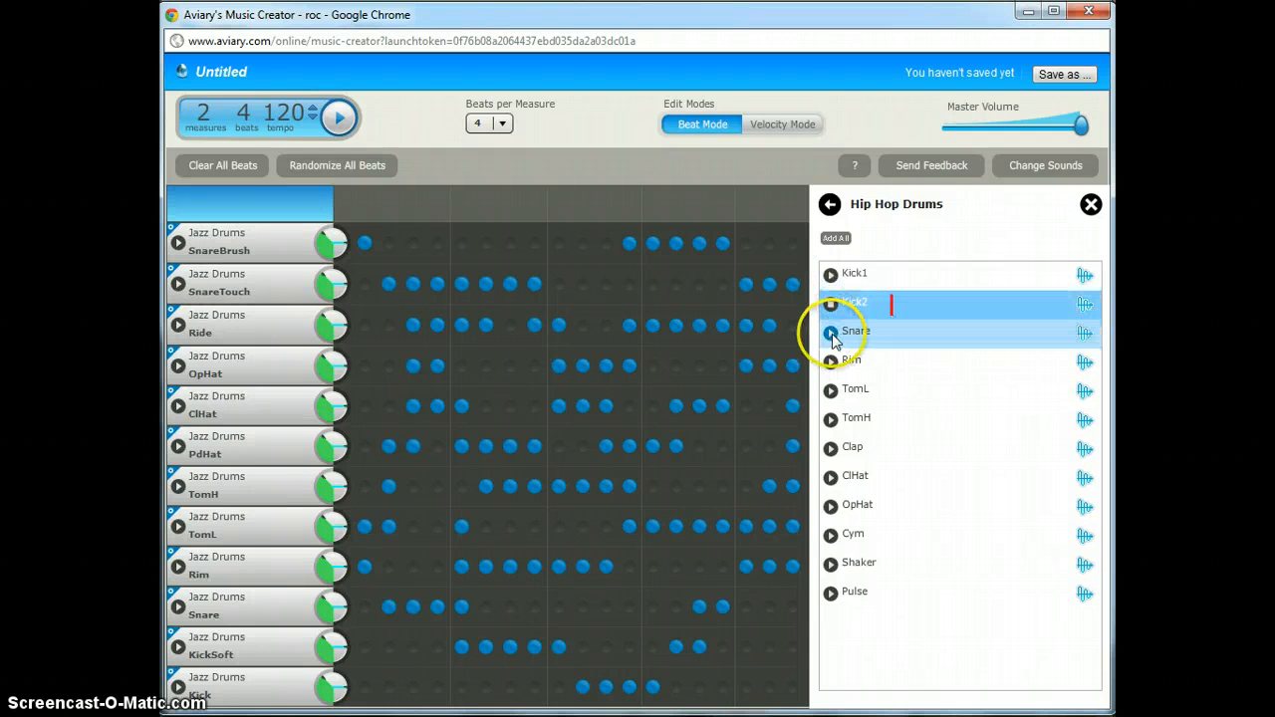
pyautogui.click(832, 337)
pyautogui.click(831, 362)
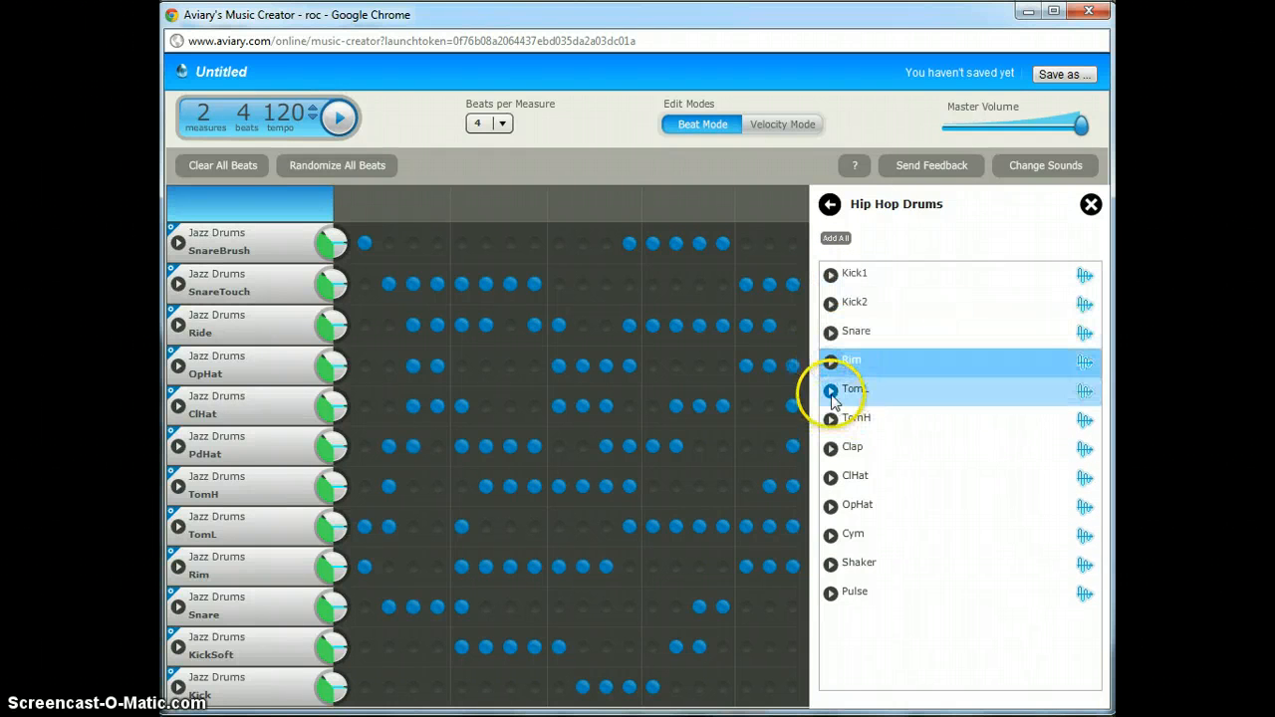
pyautogui.click(832, 397)
pyautogui.click(832, 420)
pyautogui.click(831, 365)
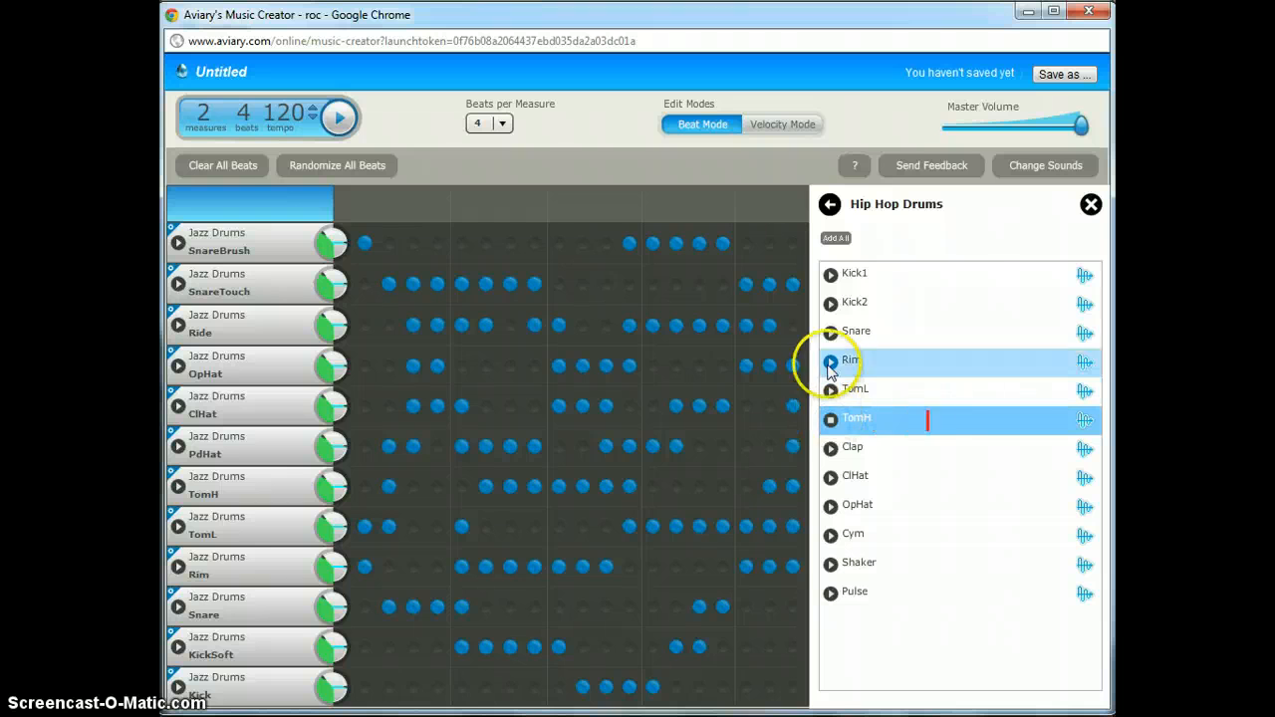
pyautogui.click(833, 339)
pyautogui.click(833, 339)
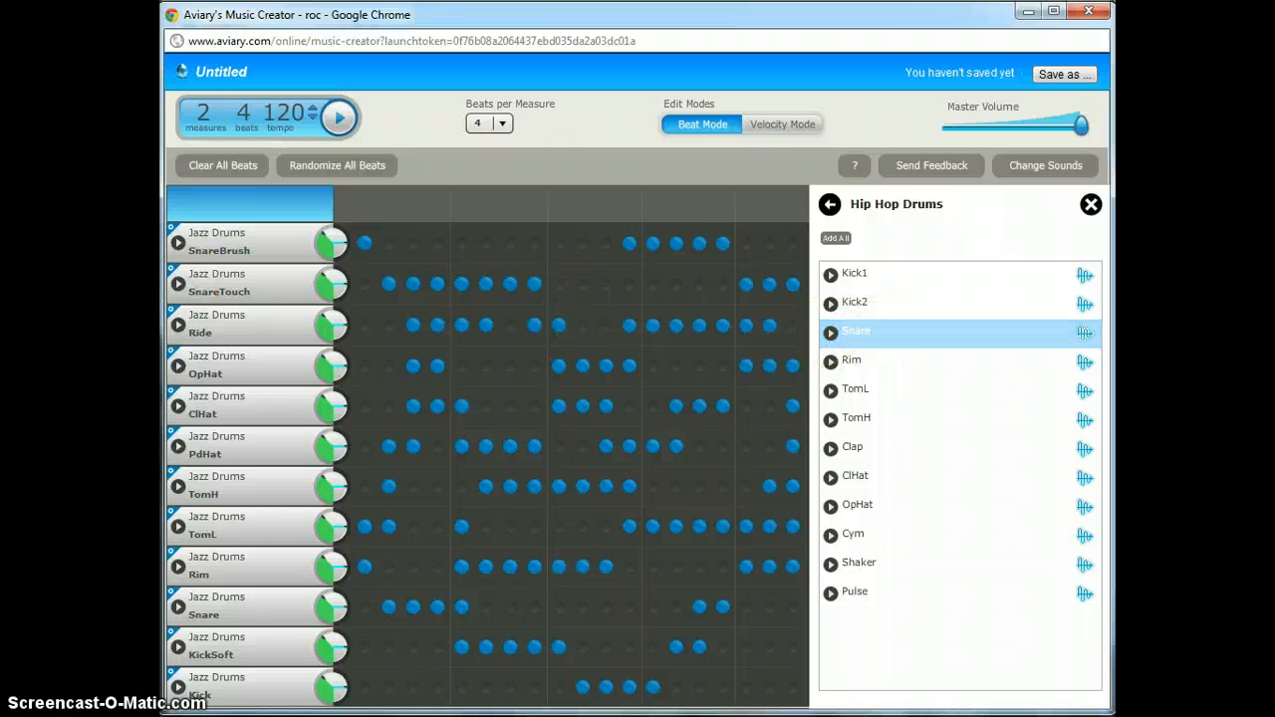
# - Replace the SnareBrush, TomL and KickSoft rows with Hip Hop Snare, Cym and Pulse
pyautogui.moveTo(842, 333); pyautogui.dragTo(773, 336)
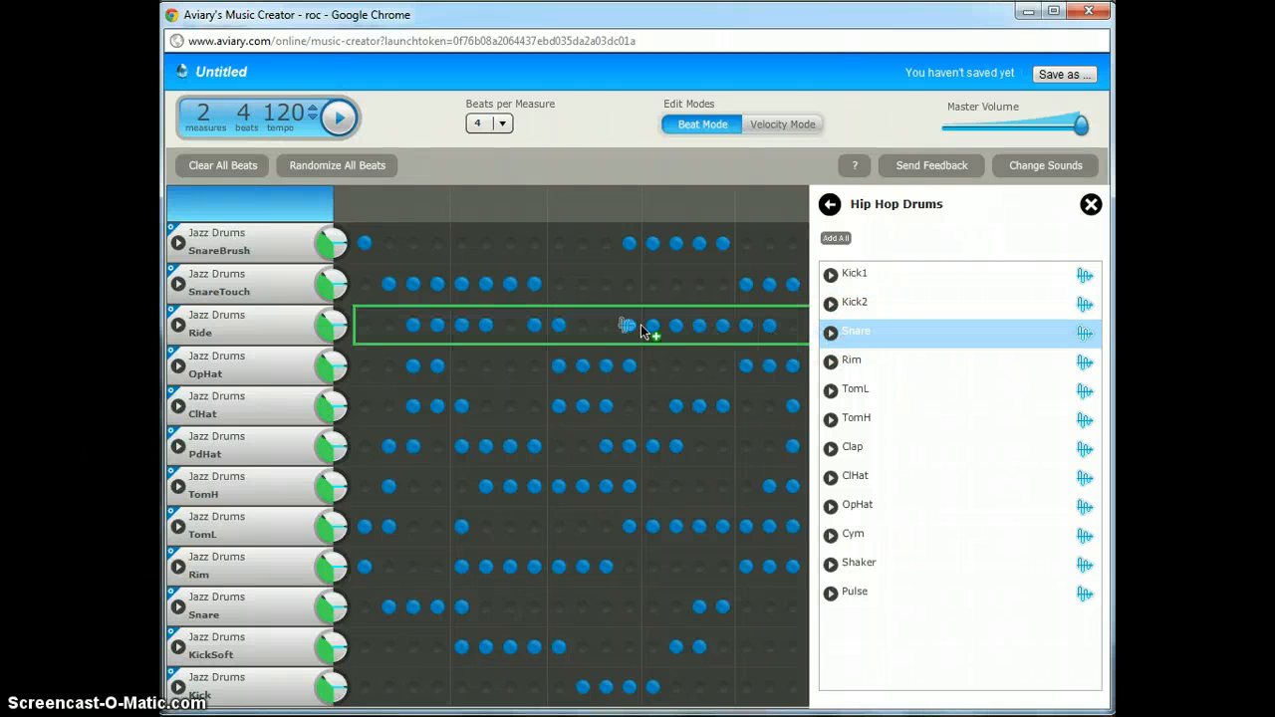
pyautogui.moveTo(640, 324); pyautogui.dragTo(450, 254)
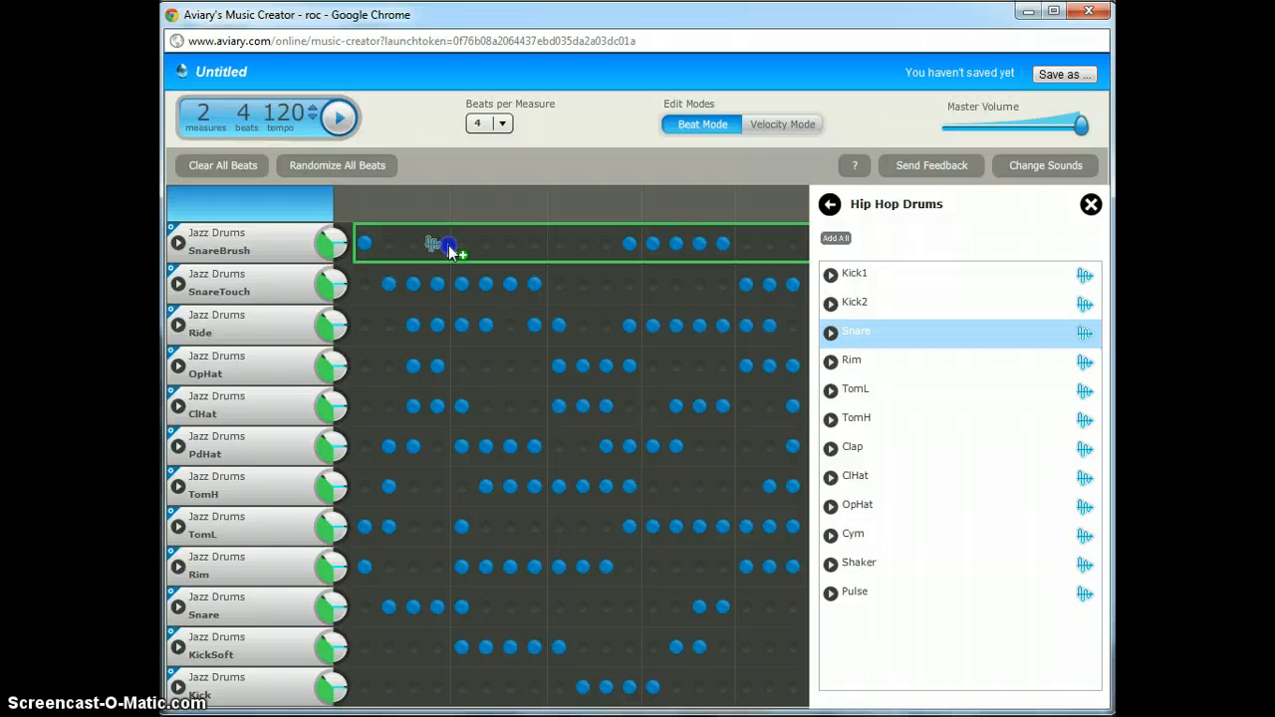
pyautogui.moveTo(450, 253); pyautogui.dragTo(451, 253)
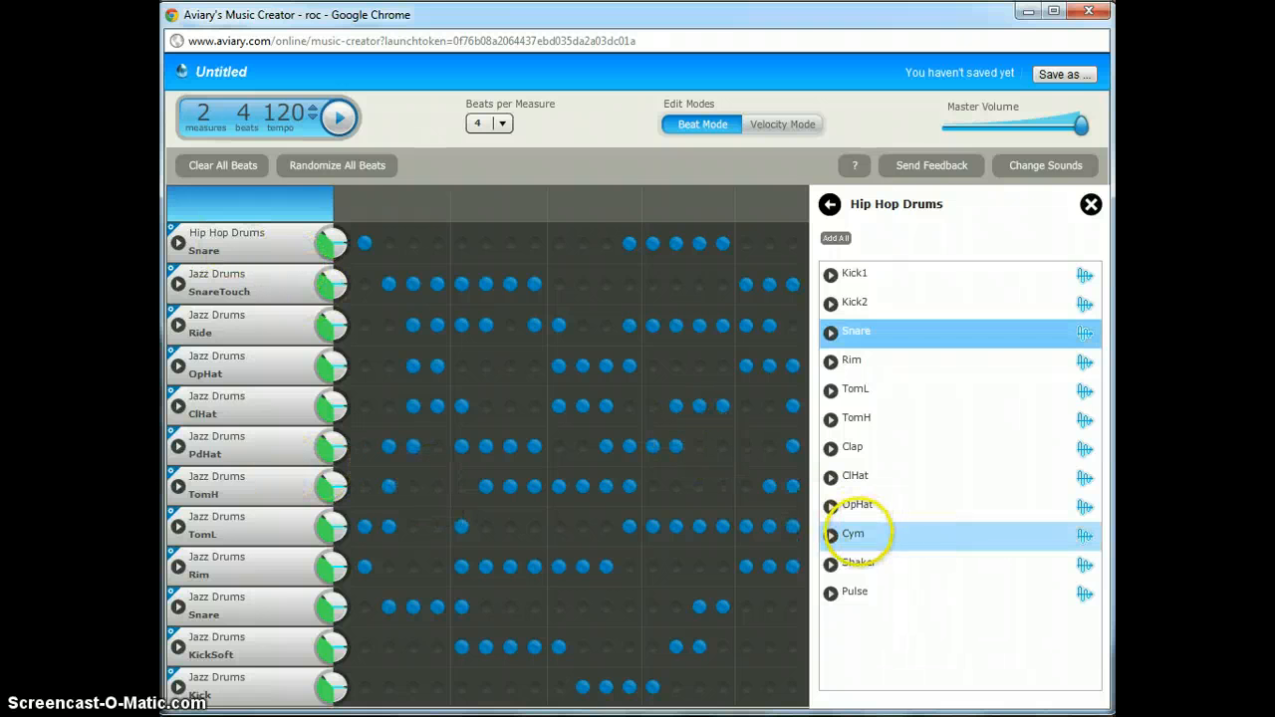
pyautogui.moveTo(868, 534); pyautogui.dragTo(429, 538)
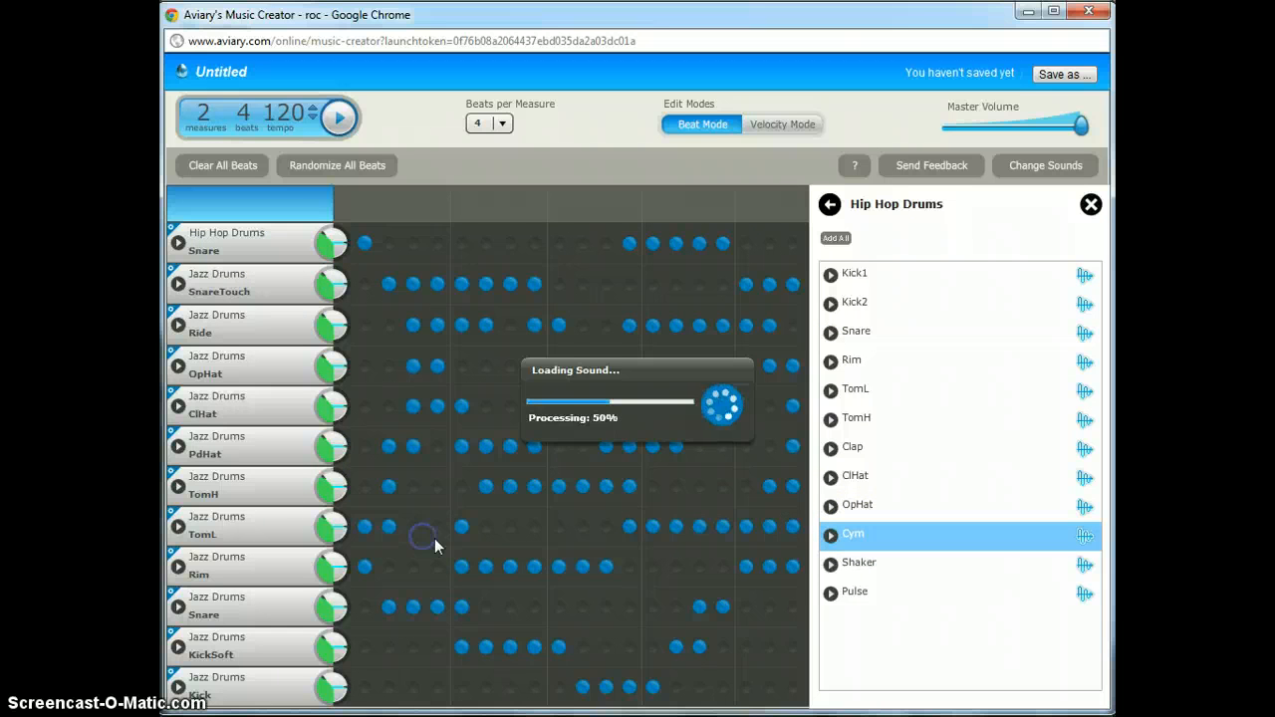
pyautogui.moveTo(877, 595); pyautogui.dragTo(555, 671)
pyautogui.click(671, 428)
# - Play the beat to hear the new sounds, then return to the sound folder list
pyautogui.click(369, 128)
pyautogui.click(340, 118)
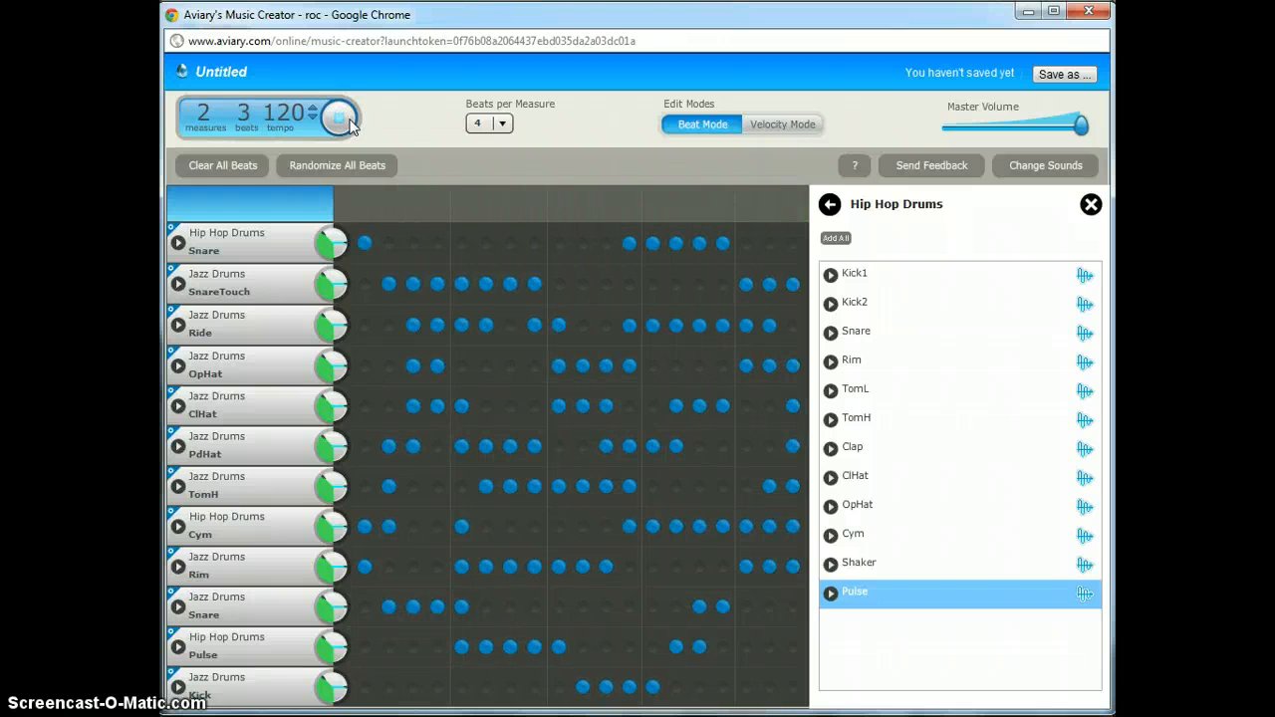
pyautogui.click(348, 118)
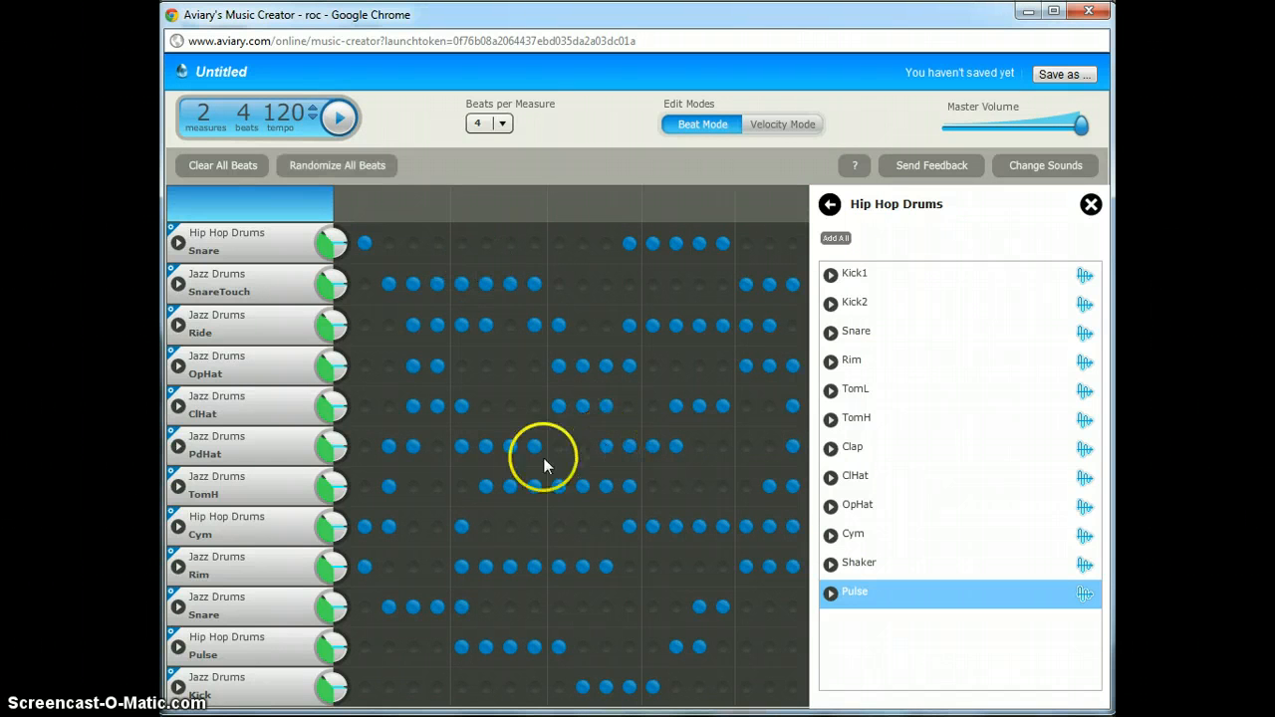
pyautogui.click(828, 204)
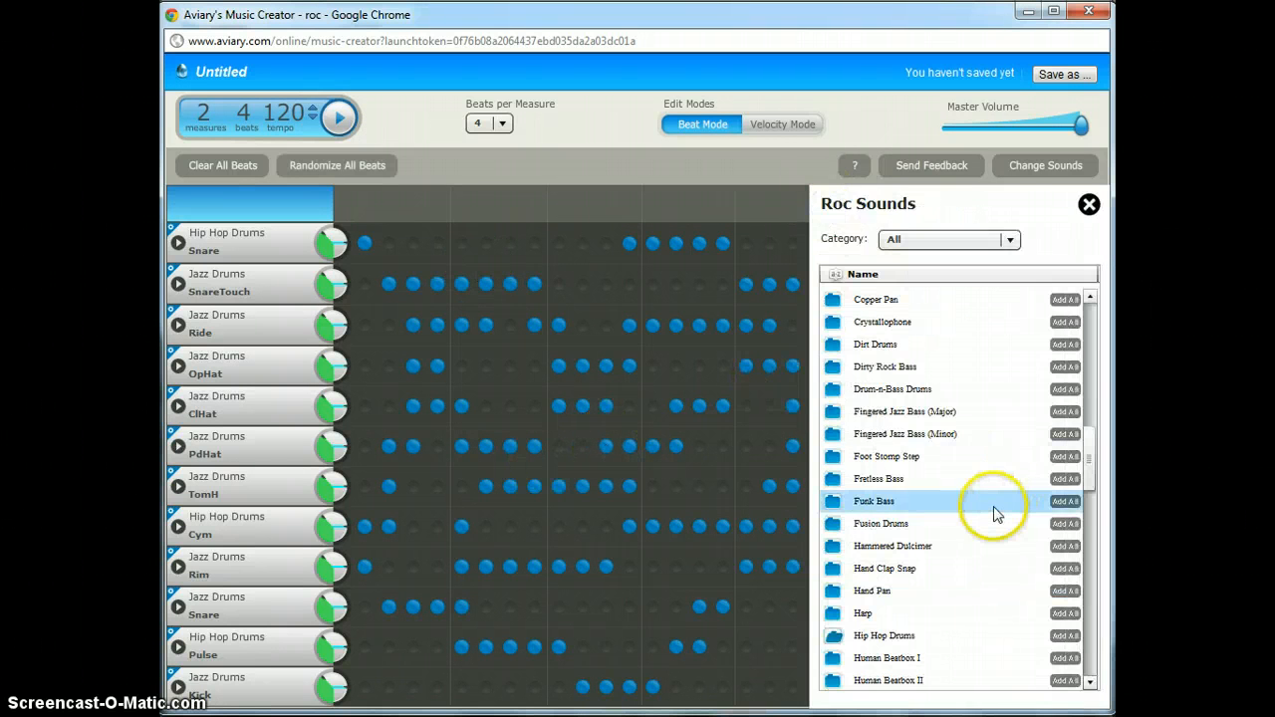
# - Open the Human Beatbox I kit and preview its Kick2, Snare1 and ClHat sounds
pyautogui.click(919, 659)
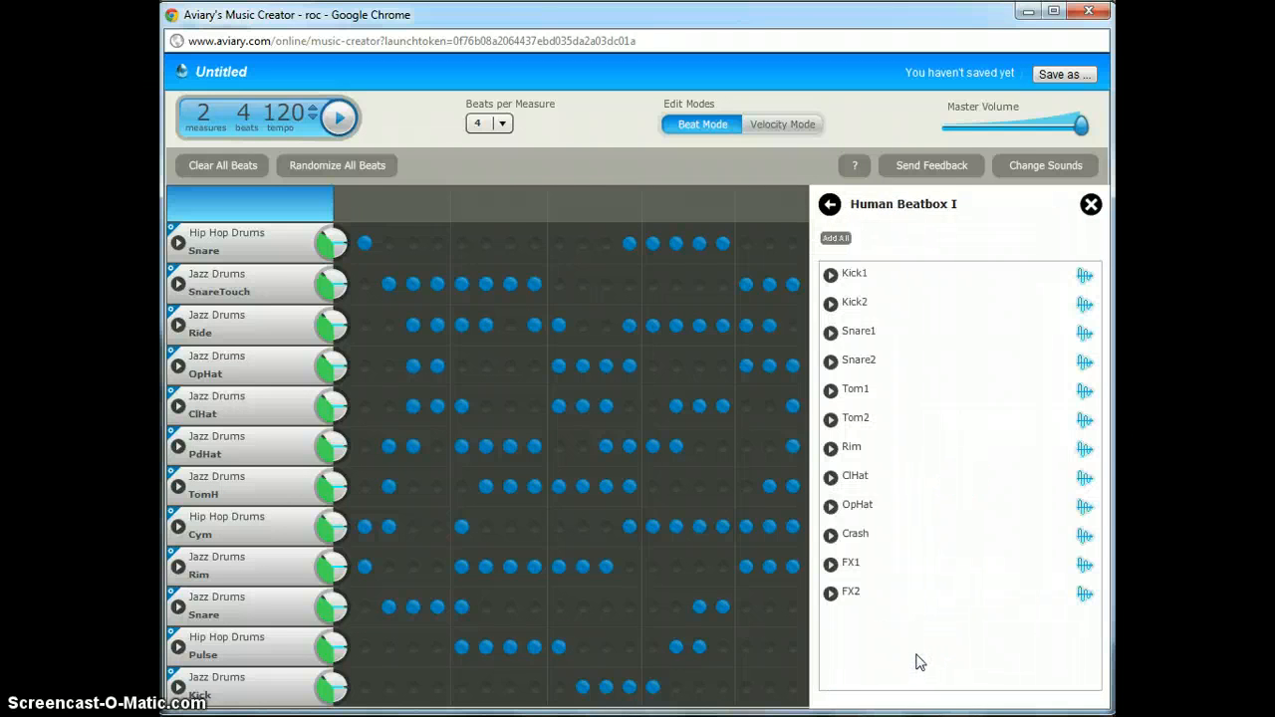
pyautogui.click(832, 304)
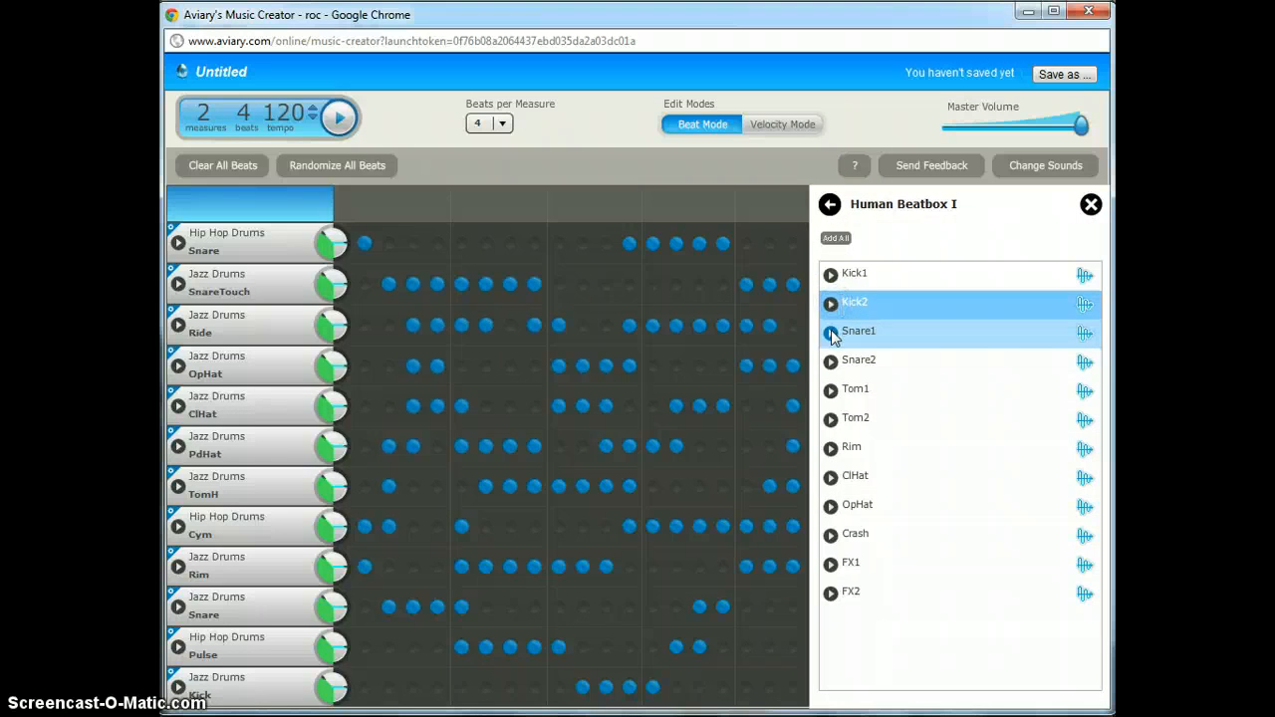
pyautogui.click(831, 330)
pyautogui.click(831, 477)
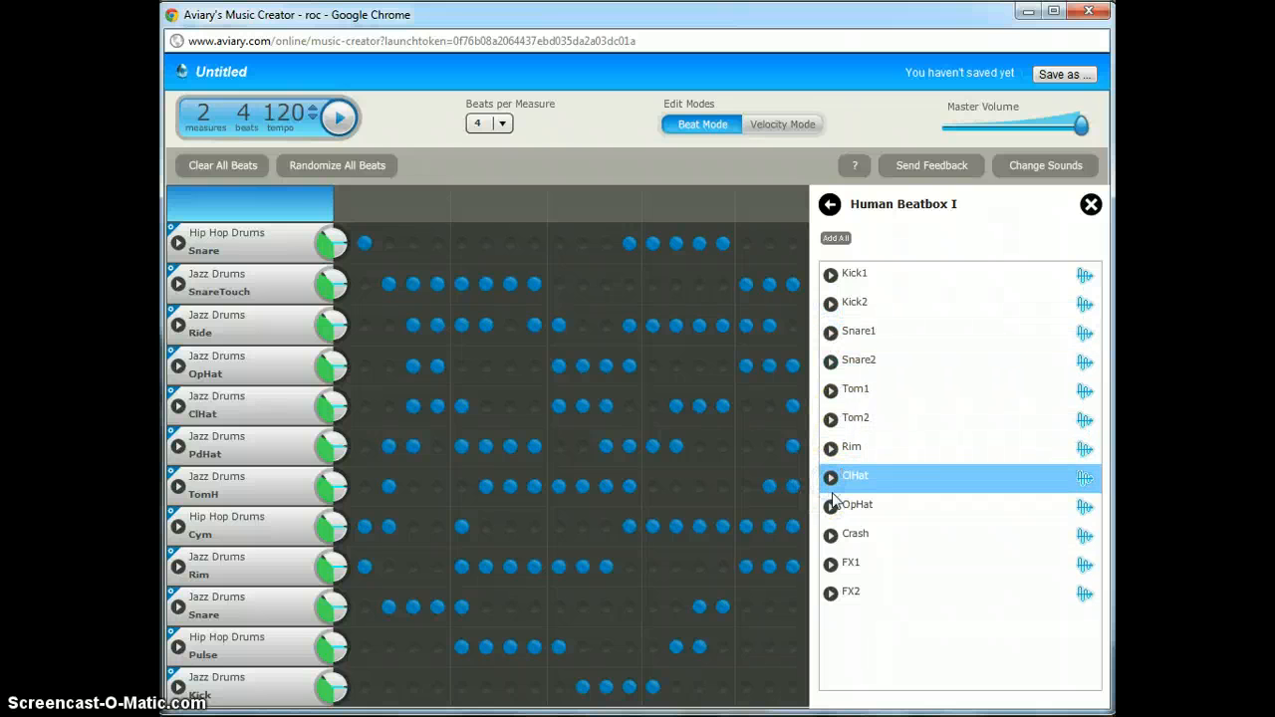
# - Put beatbox ClHat on the Rim and TomH rows, FX2 on ClHat, FX1 on Ride
pyautogui.moveTo(899, 484); pyautogui.dragTo(478, 566)
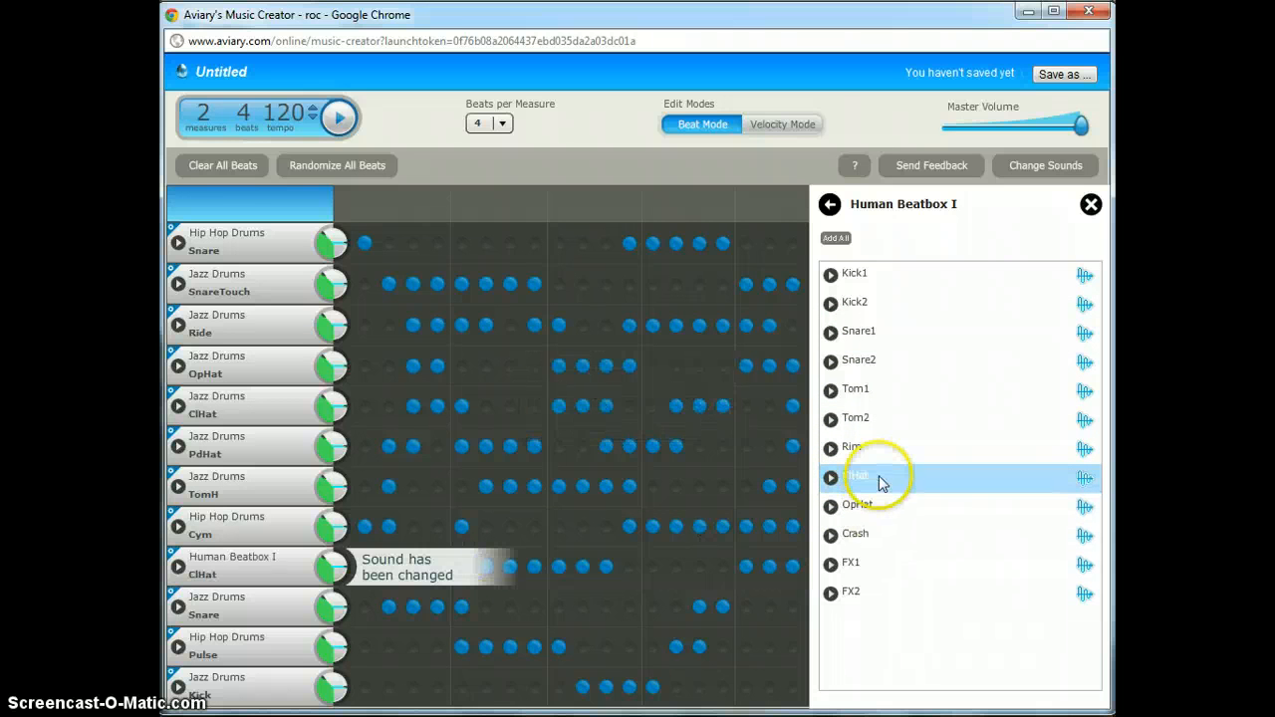
pyautogui.moveTo(883, 484); pyautogui.dragTo(476, 489)
pyautogui.click(905, 601)
pyautogui.moveTo(905, 601); pyautogui.dragTo(445, 393)
pyautogui.moveTo(877, 564); pyautogui.dragTo(556, 319)
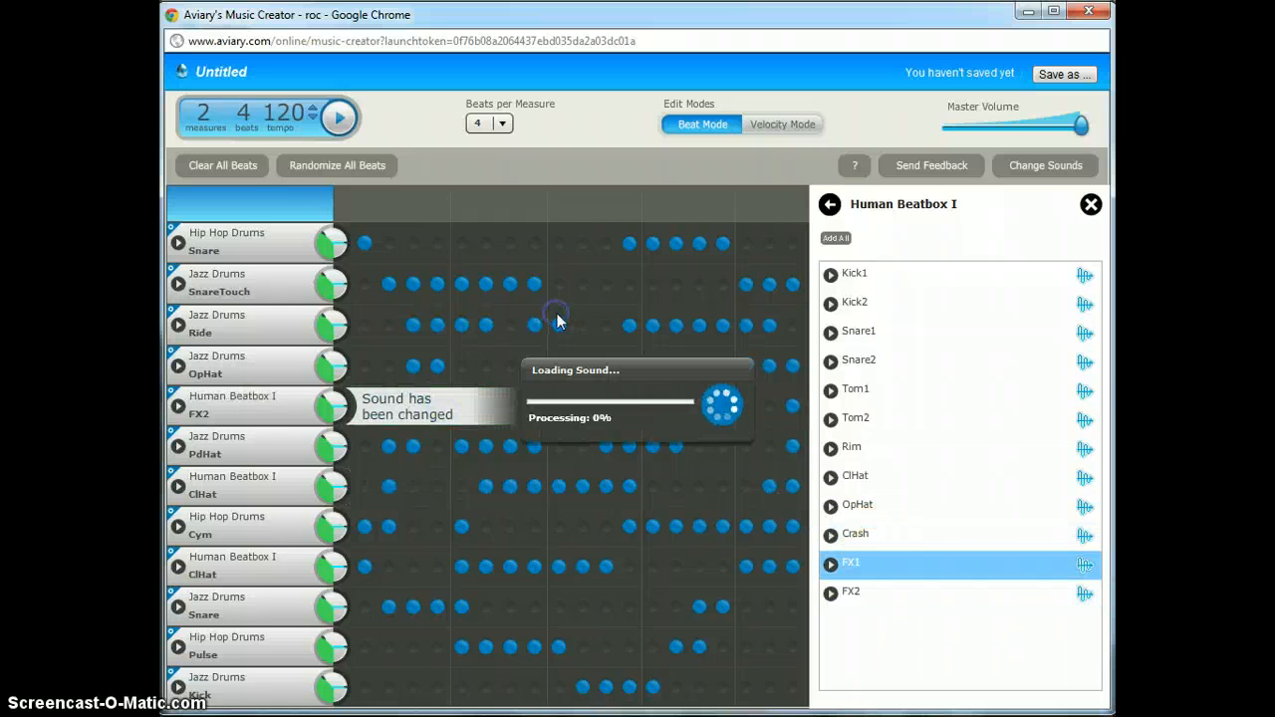
pyautogui.click(340, 117)
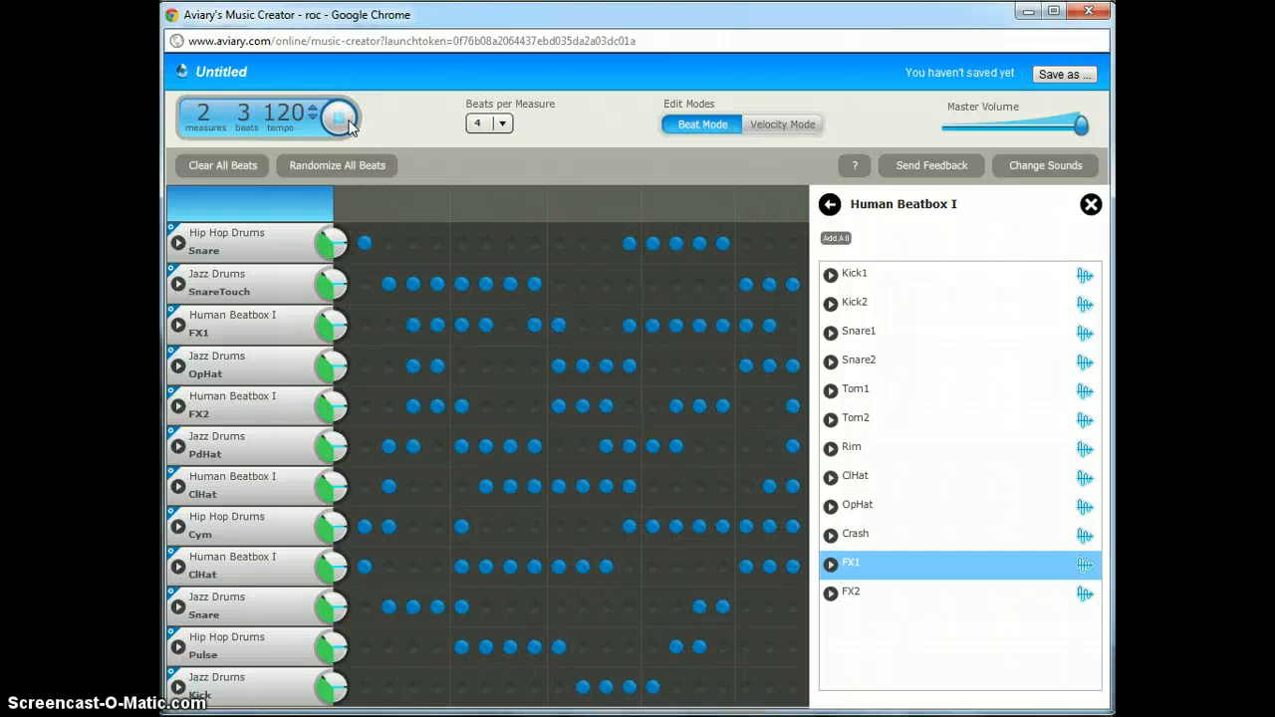
pyautogui.click(340, 117)
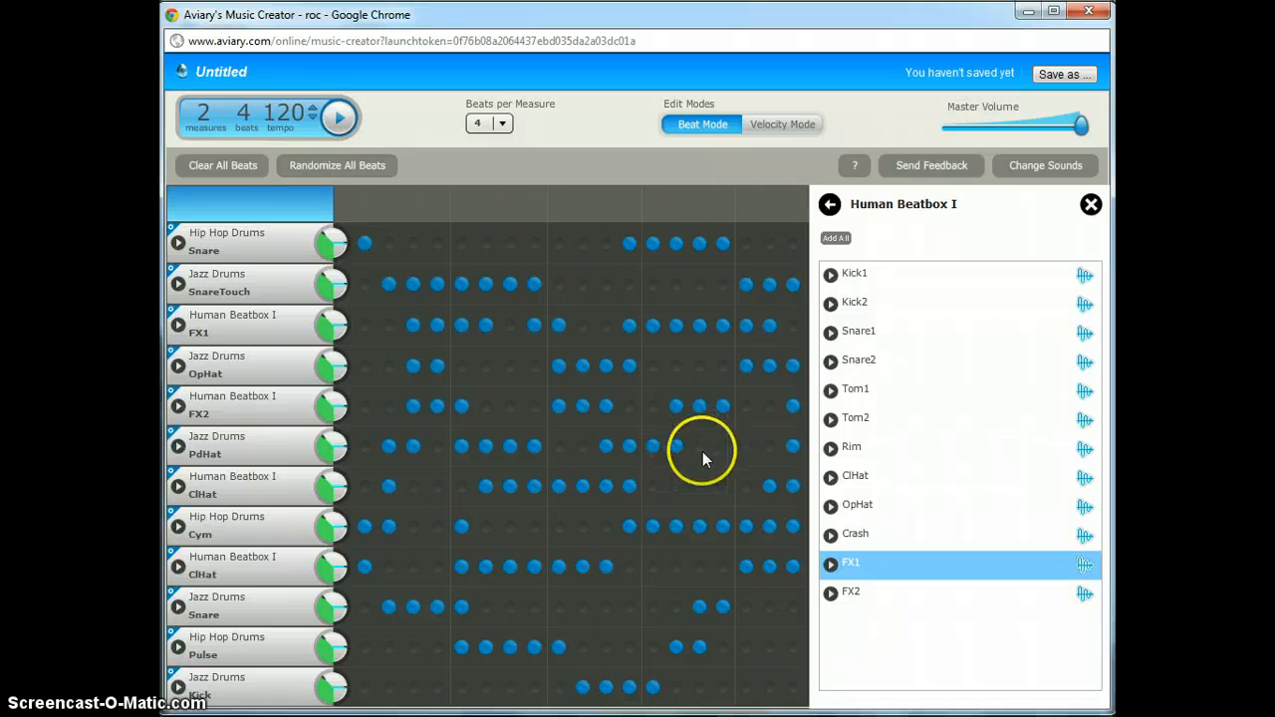